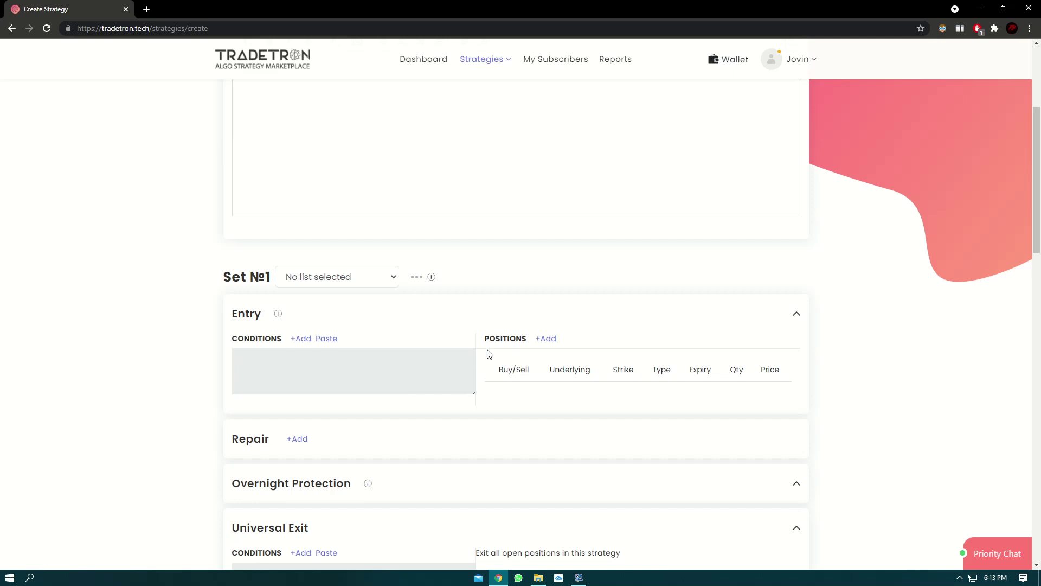
Step: Start a new Set 1 entry condition using the Position keyword
{"action": "double_click", "coordinate": [261, 313]}
{"action": "left_click", "coordinate": [342, 313]}
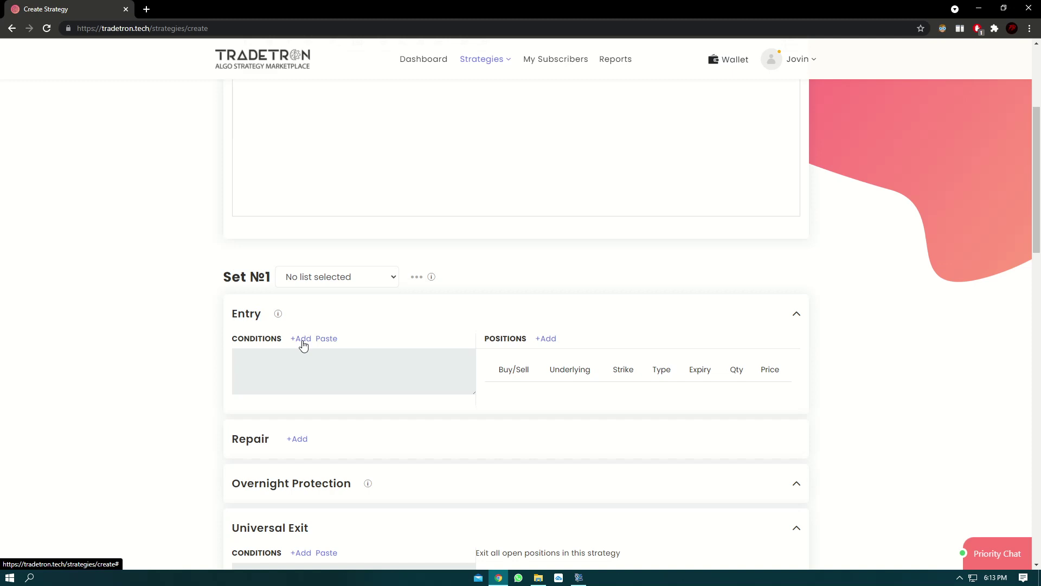
{"action": "left_click", "coordinate": [302, 340]}
{"action": "left_click", "coordinate": [416, 178]}
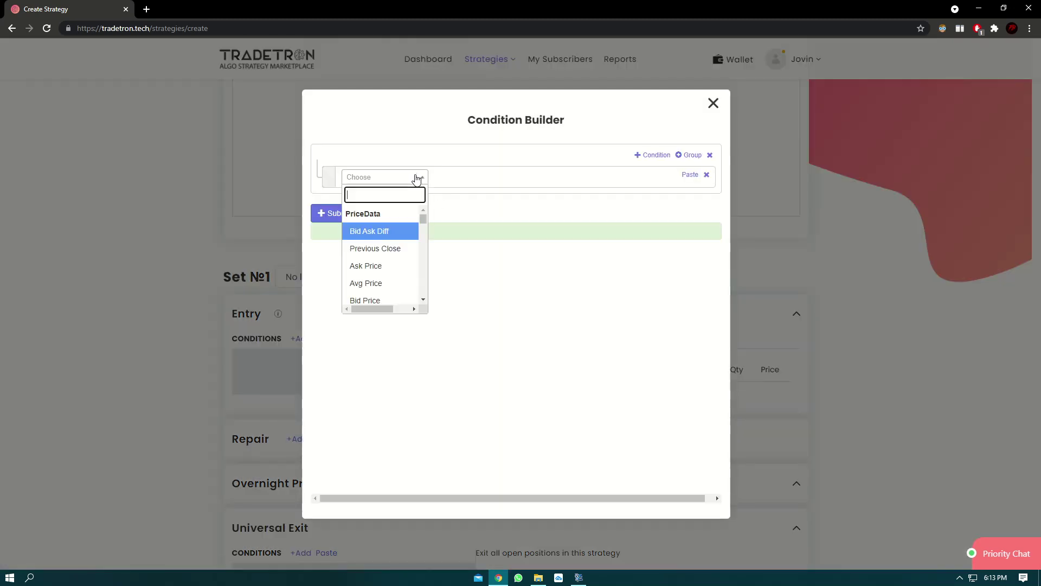
{"action": "type", "text": "pos"}
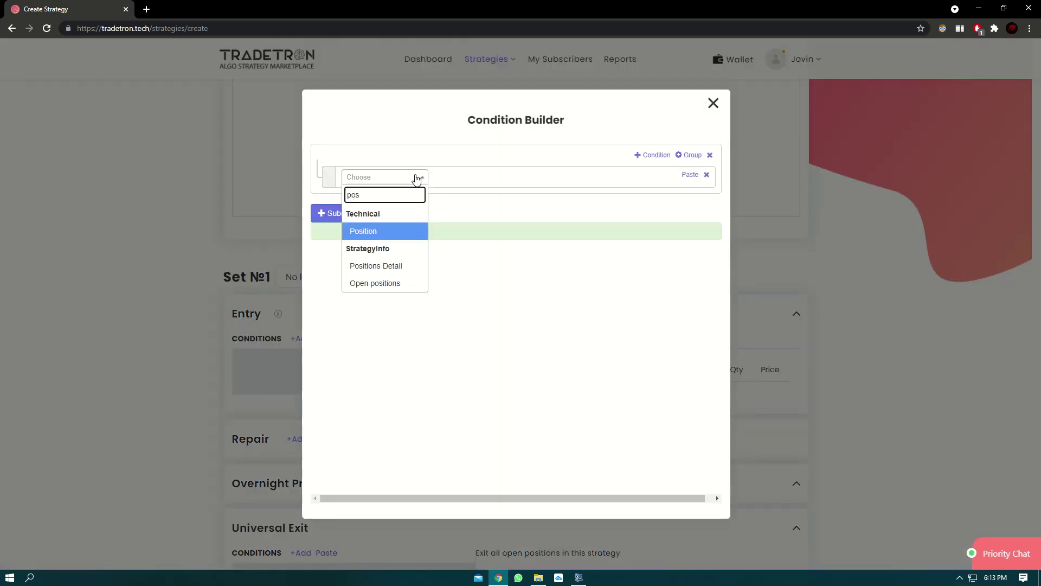
{"action": "key", "text": "Return"}
Step: Set the Position block to position -1 with the CLOSE series
{"action": "left_click", "coordinate": [476, 310]}
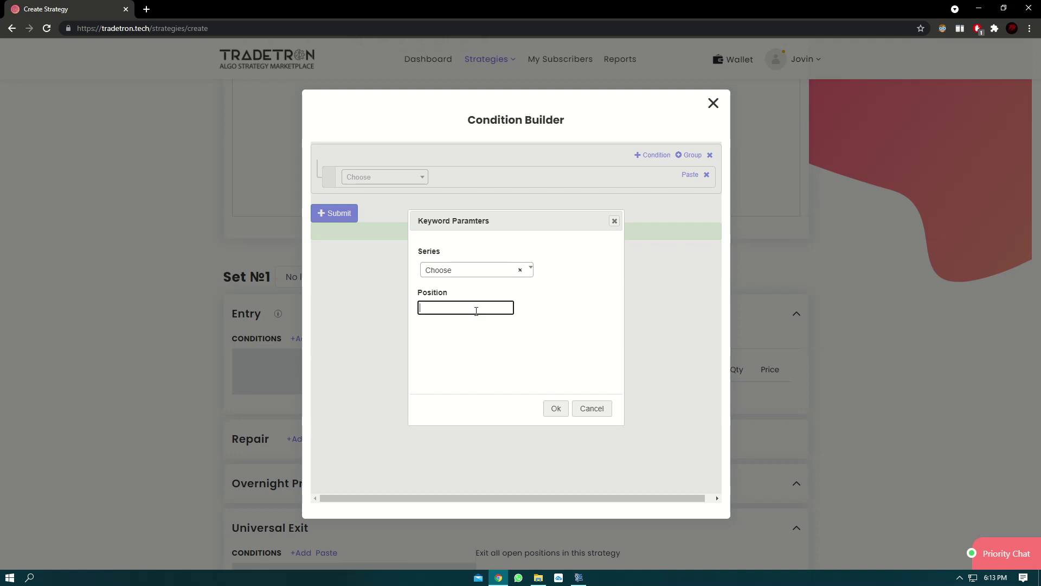
{"action": "type", "text": "-1"}
{"action": "left_click", "coordinate": [462, 277]}
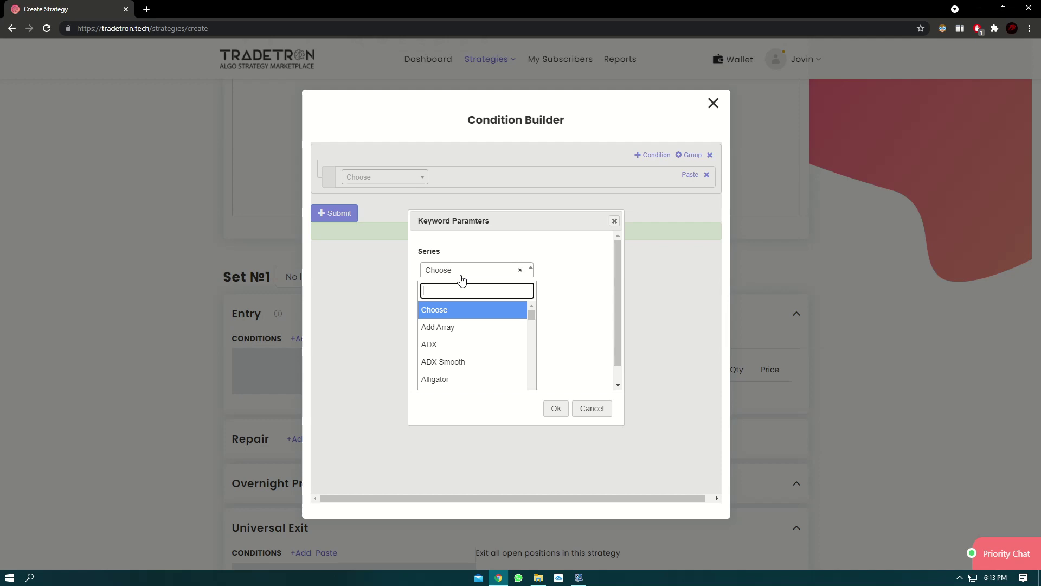
{"action": "type", "text": "close"}
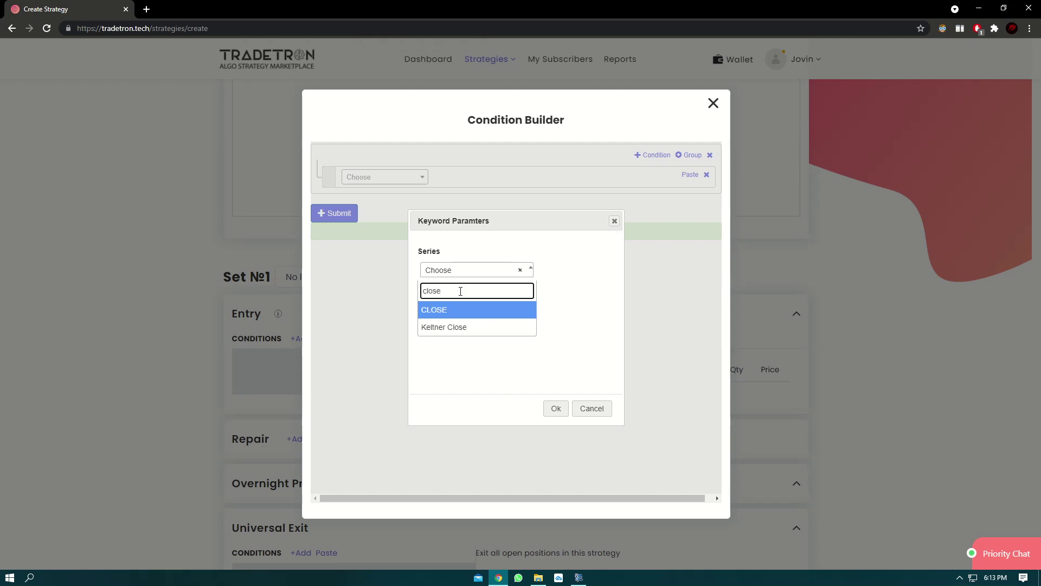
{"action": "left_click", "coordinate": [466, 310]}
Step: Confirm the Position block and add a >= comparison after it
{"action": "left_click", "coordinate": [563, 413]}
{"action": "left_click", "coordinate": [384, 176]}
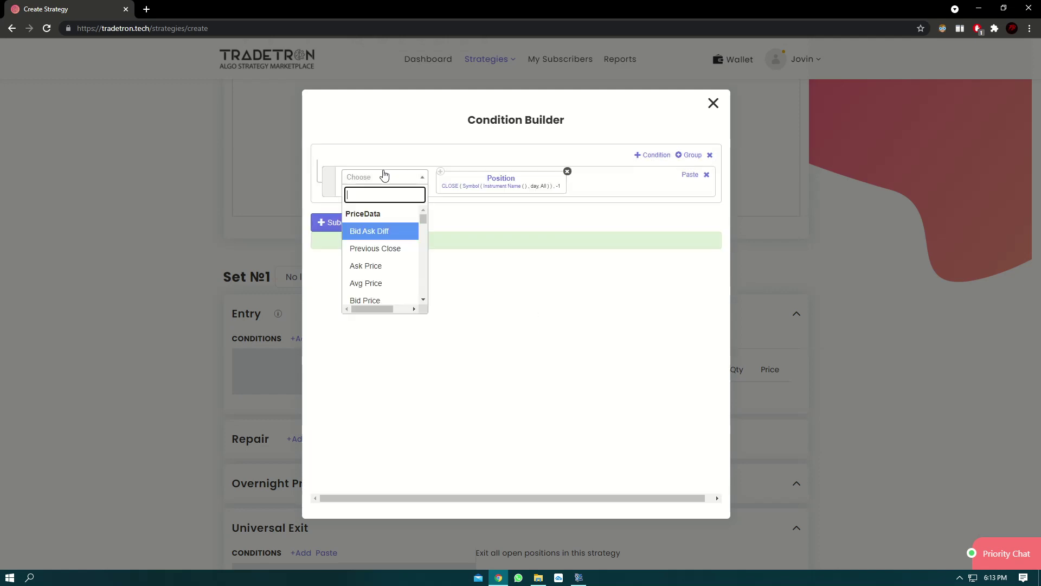
{"action": "type", "text": ">"}
{"action": "left_click", "coordinate": [368, 238]}
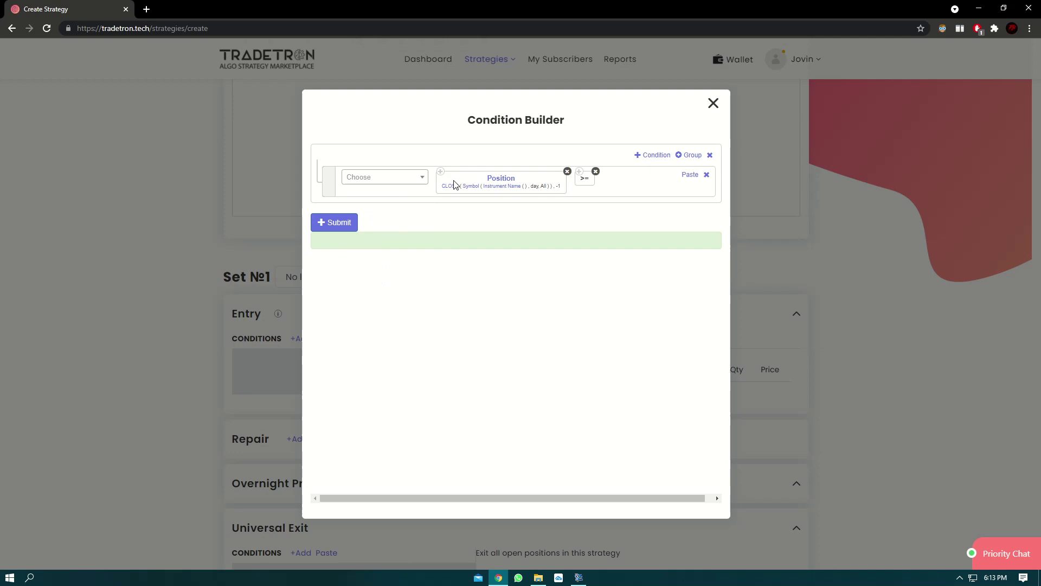
Step: Paste a copy of the Position block after >= and change its series to a 20-period SMA
{"action": "left_click", "coordinate": [441, 173]}
{"action": "left_click", "coordinate": [690, 175]}
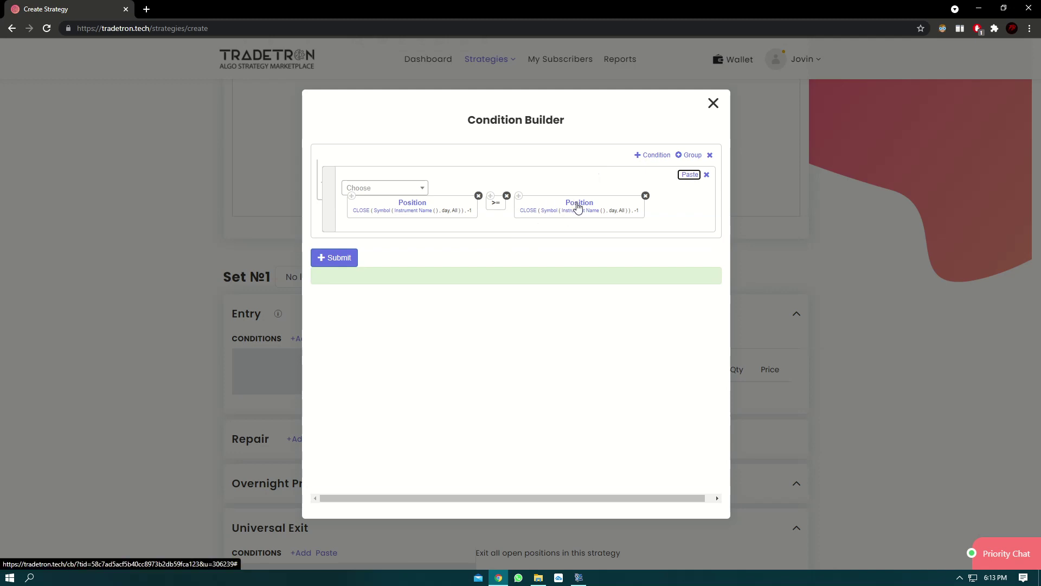
{"action": "left_click", "coordinate": [574, 203]}
{"action": "left_click", "coordinate": [481, 270]}
{"action": "type", "text": "sma"}
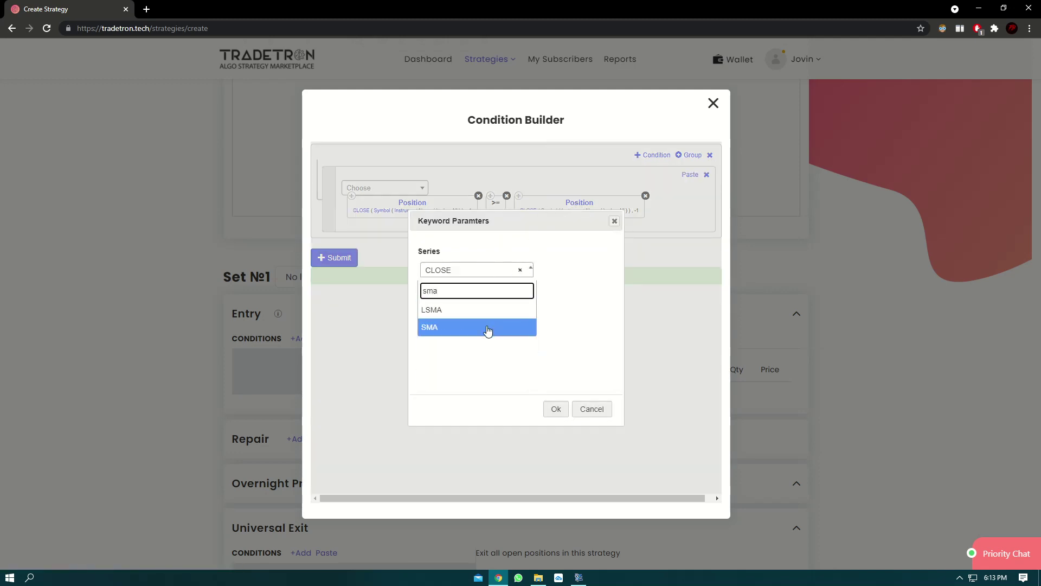
{"action": "left_click", "coordinate": [488, 328]}
{"action": "left_click", "coordinate": [553, 412]}
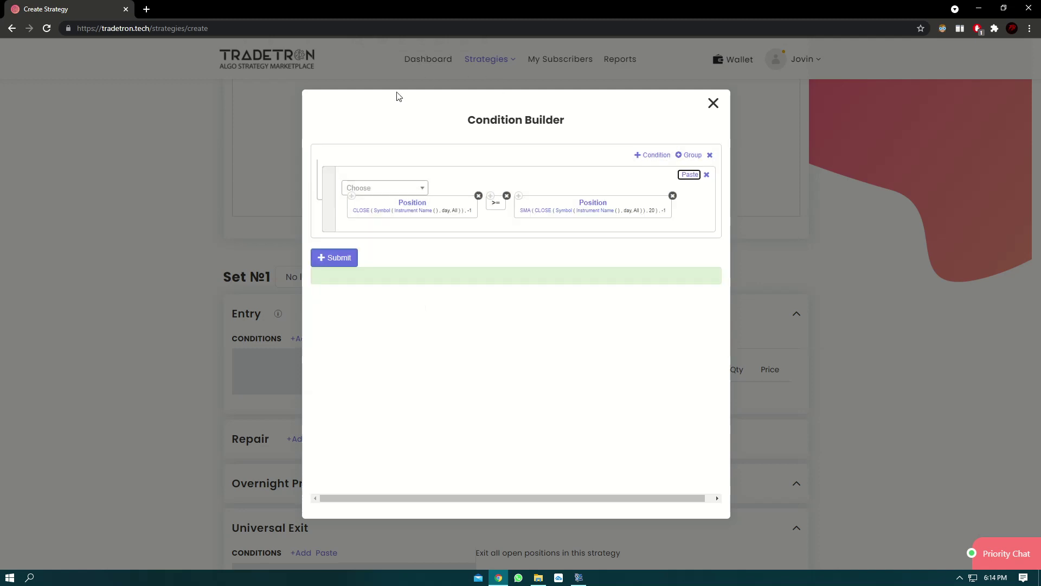
Step: Set the candle type to 15m on both the CLOSE block and the SMA block
{"action": "left_click", "coordinate": [385, 213]}
{"action": "left_click_drag", "start_coordinate": [462, 238], "coordinate": [420, 239]}
{"action": "left_click", "coordinate": [434, 241]}
{"action": "left_click", "coordinate": [453, 258]}
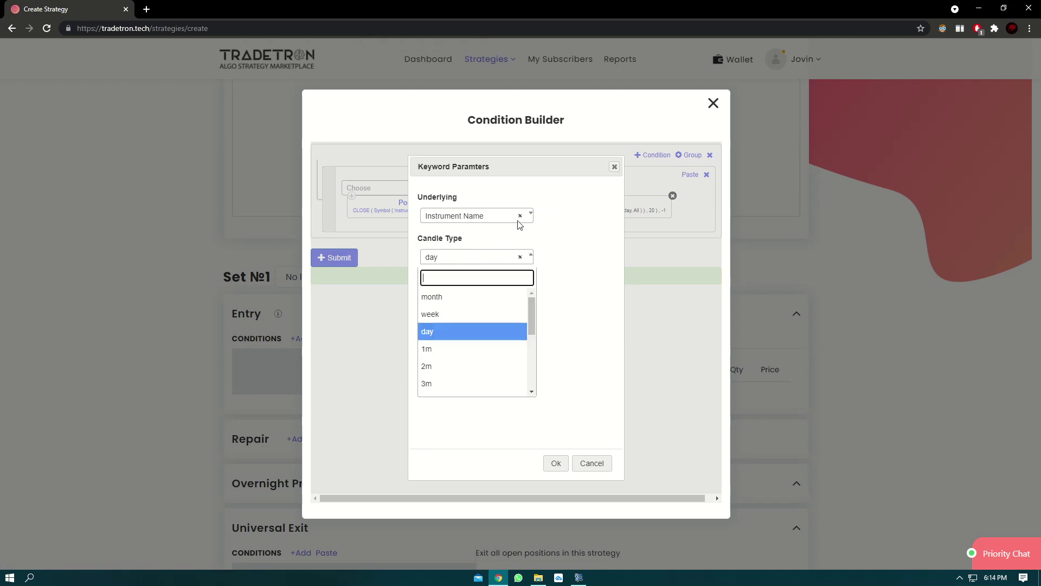
{"action": "type", "text": "15"}
{"action": "left_click", "coordinate": [448, 305]}
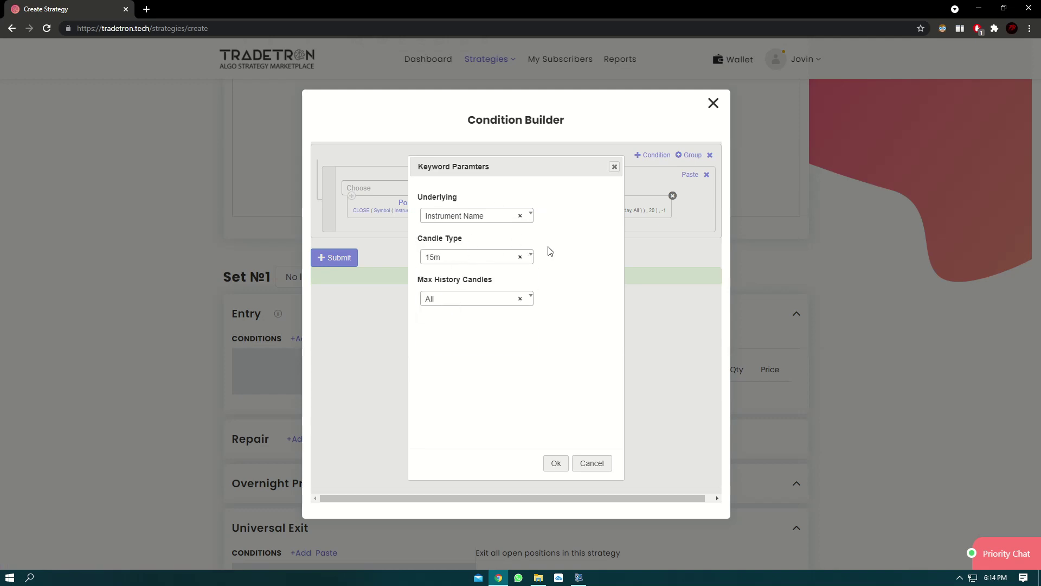
{"action": "left_click", "coordinate": [554, 463]}
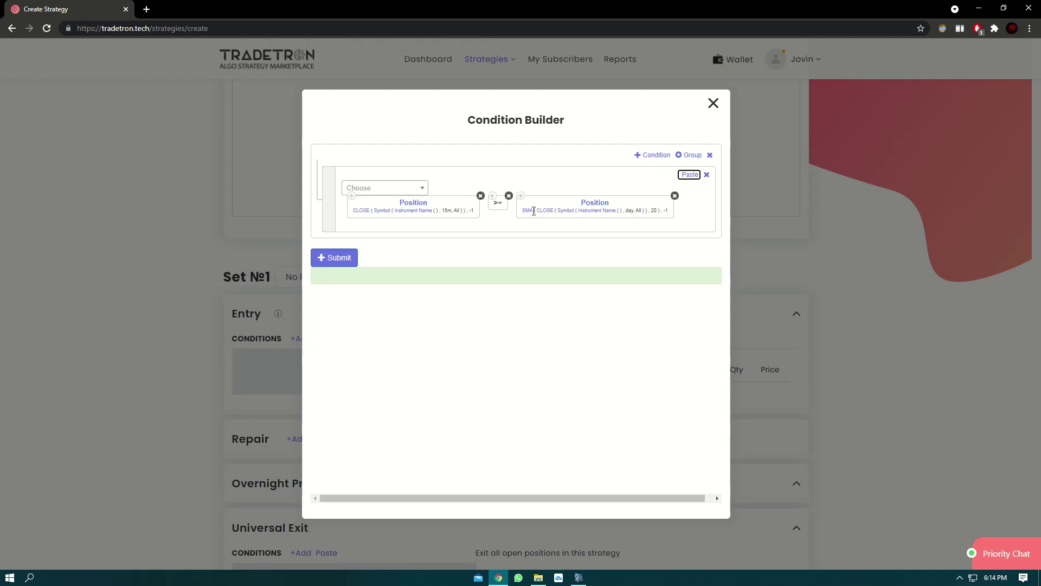
{"action": "left_click", "coordinate": [569, 216]}
{"action": "left_click", "coordinate": [465, 257]}
{"action": "type", "text": "15"}
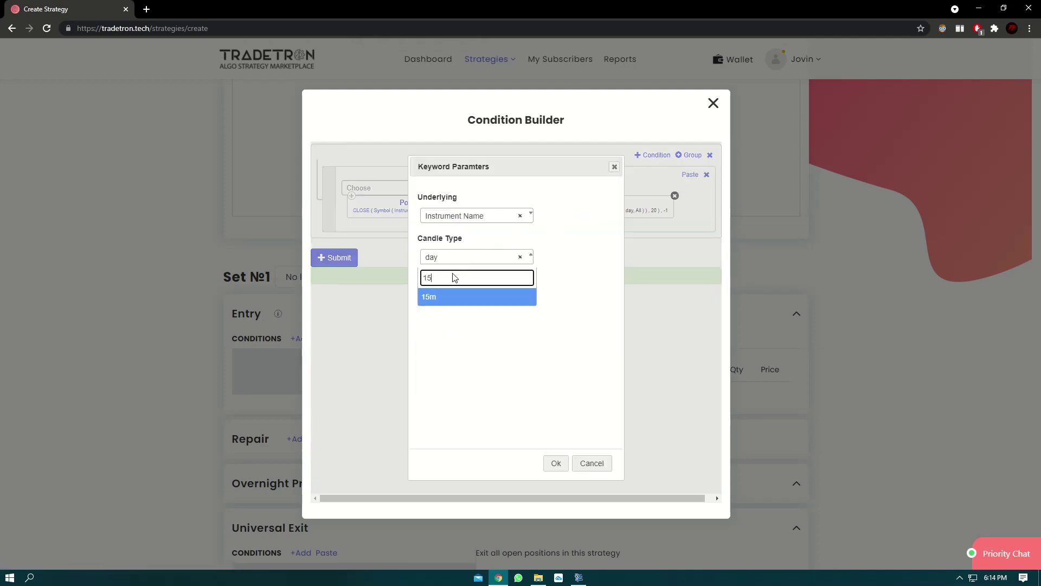
{"action": "left_click", "coordinate": [442, 296]}
{"action": "left_click", "coordinate": [554, 464]}
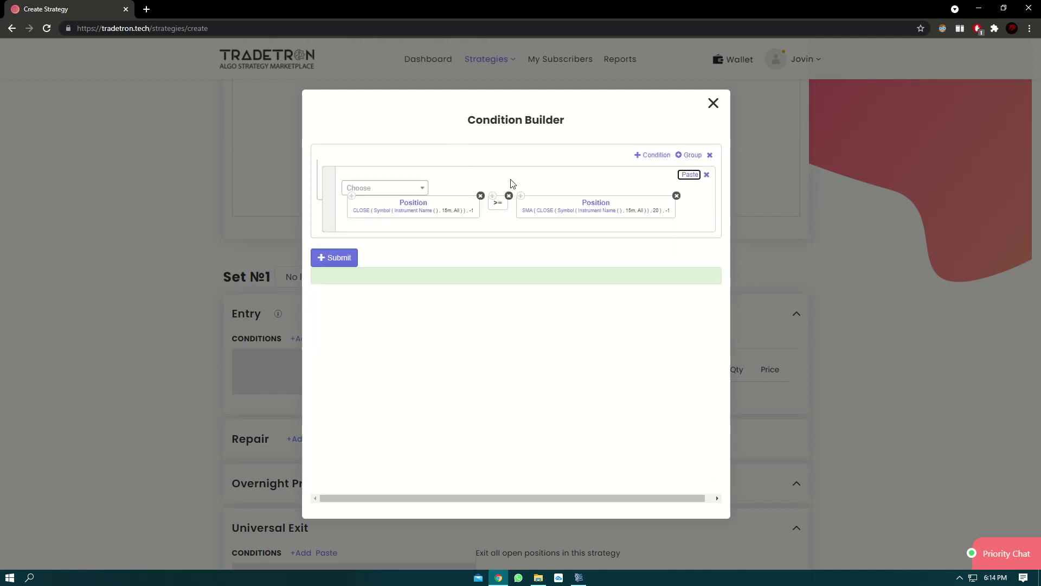
Step: Recheck the CLOSE block's candle type, leaving it at 15m
{"action": "left_click", "coordinate": [388, 215]}
{"action": "left_click", "coordinate": [465, 256]}
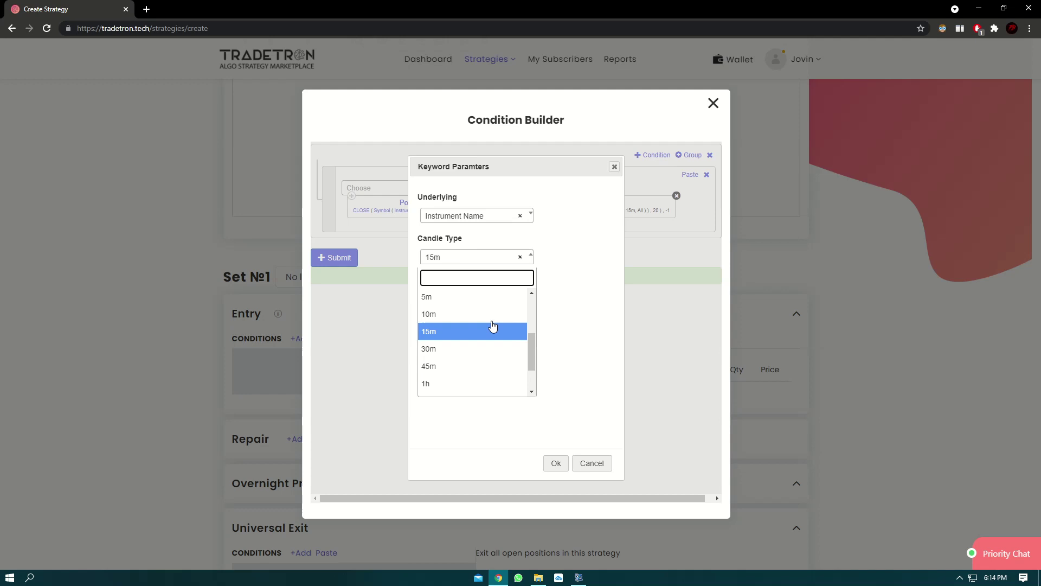
{"action": "scroll", "coordinate": [496, 358], "scroll_direction": "down", "scroll_amount": 1}
{"action": "scroll", "coordinate": [493, 325], "scroll_direction": "up", "scroll_amount": 3}
{"action": "scroll", "coordinate": [477, 325], "scroll_direction": "down", "scroll_amount": 2}
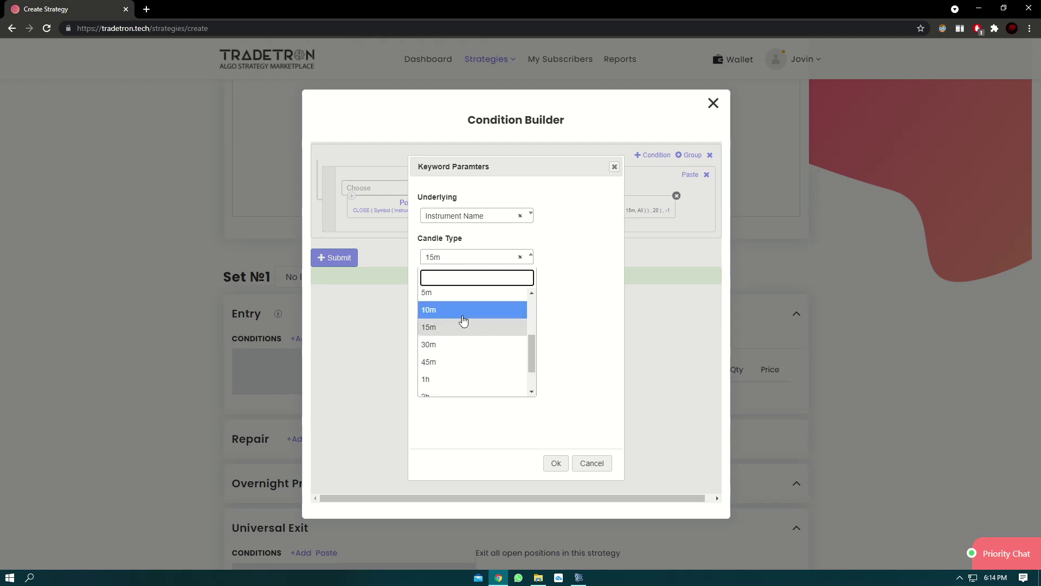
{"action": "left_click", "coordinate": [549, 326]}
{"action": "left_click", "coordinate": [594, 466]}
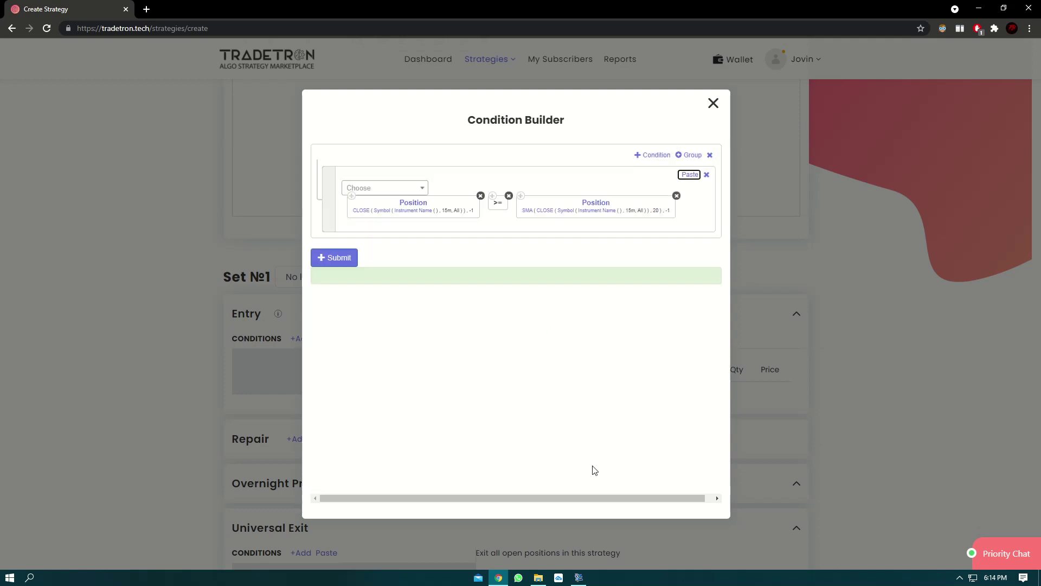
Step: Set the CLOSE block's instrument to exchange NSE with underlying List - NIFTY 50
{"action": "left_click", "coordinate": [409, 217]}
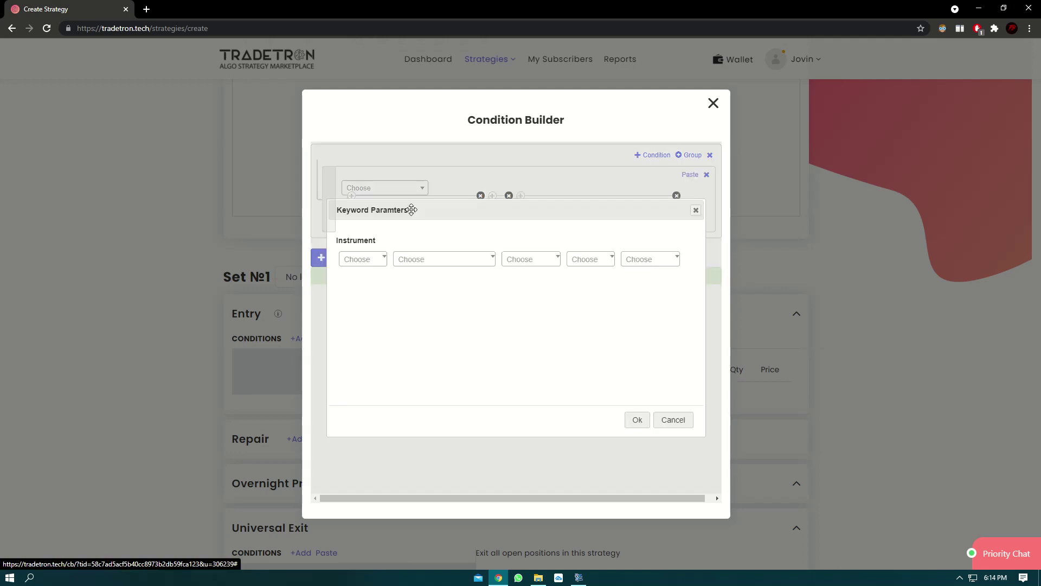
{"action": "left_click", "coordinate": [369, 265]}
{"action": "type", "text": "nse"}
{"action": "left_click", "coordinate": [363, 299]}
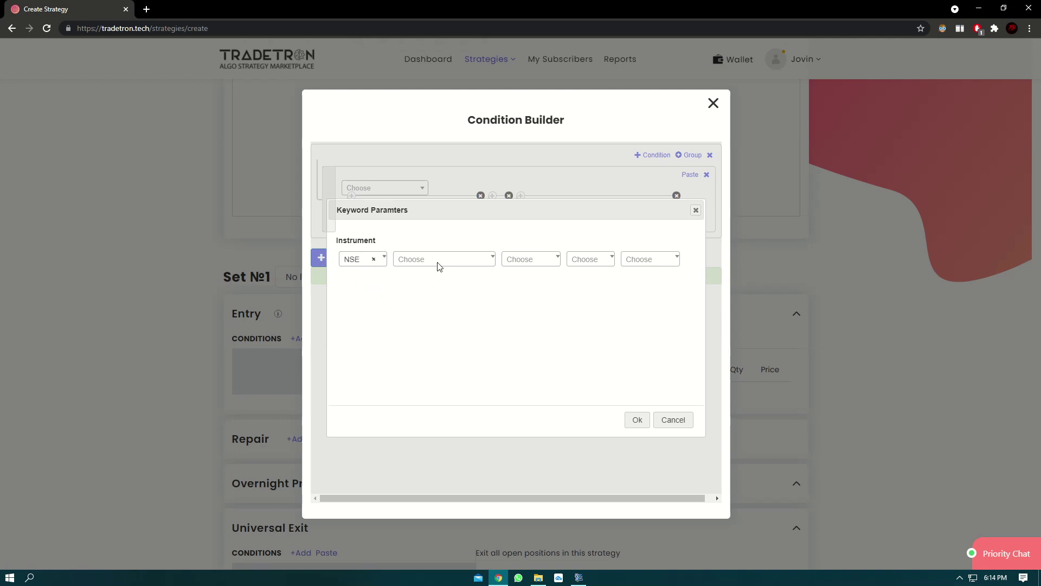
{"action": "left_click", "coordinate": [443, 266]}
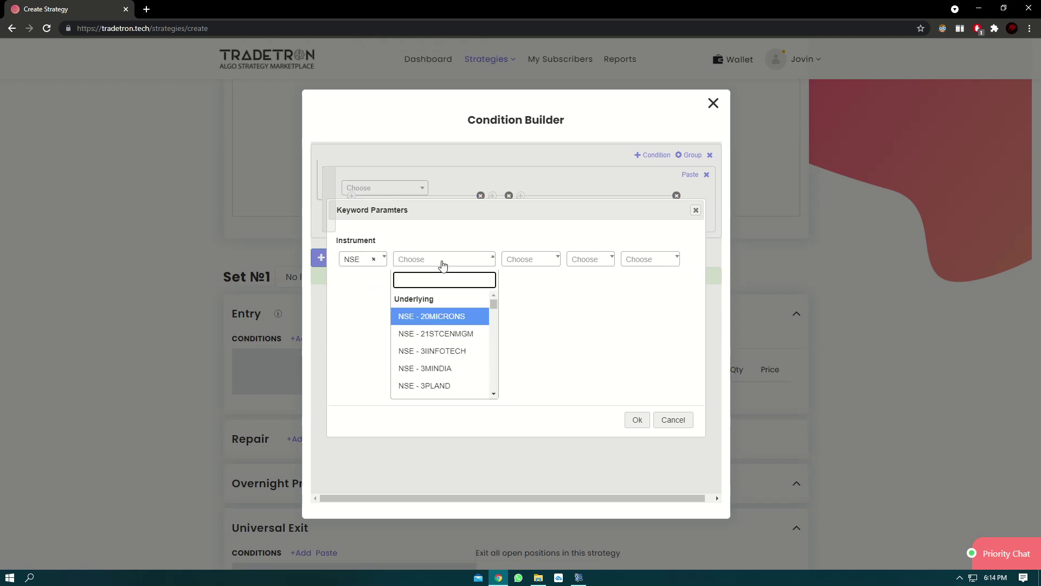
{"action": "type", "text": "nifty"}
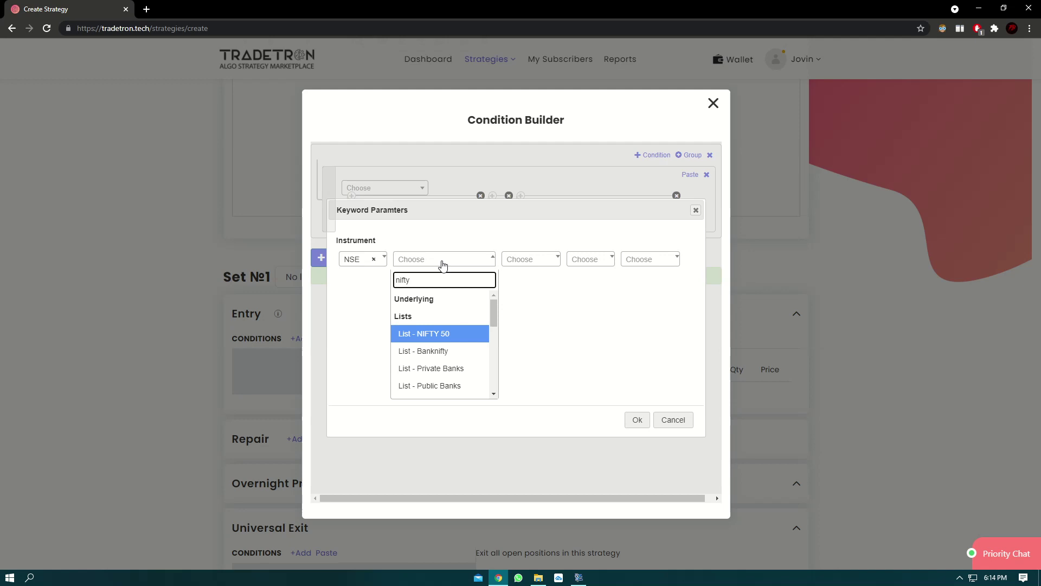
{"action": "left_click", "coordinate": [423, 334]}
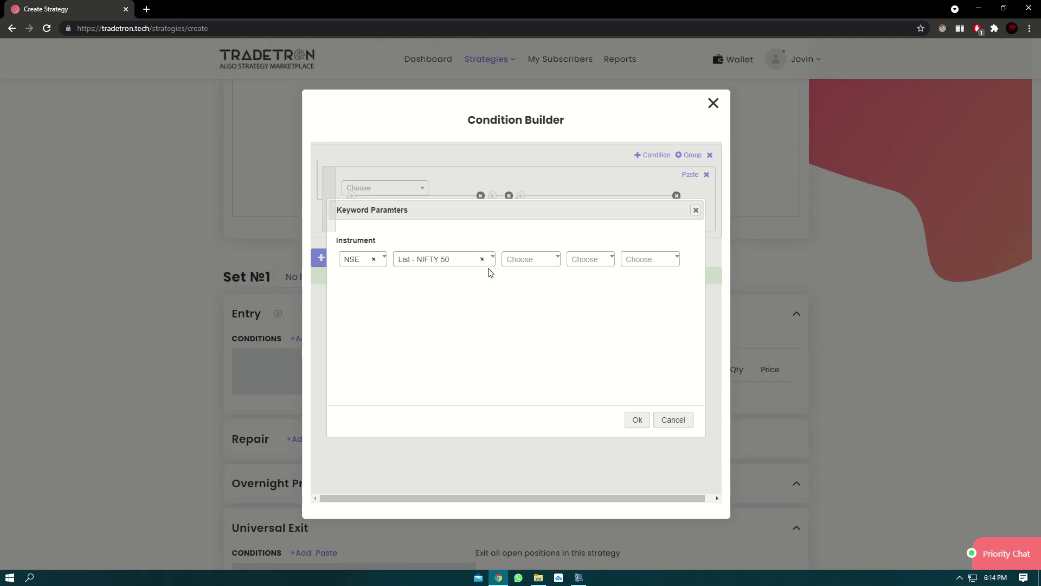
Step: Recheck the underlying list, keep List - NIFTY 50, and confirm the instrument
{"action": "left_click", "coordinate": [435, 259]}
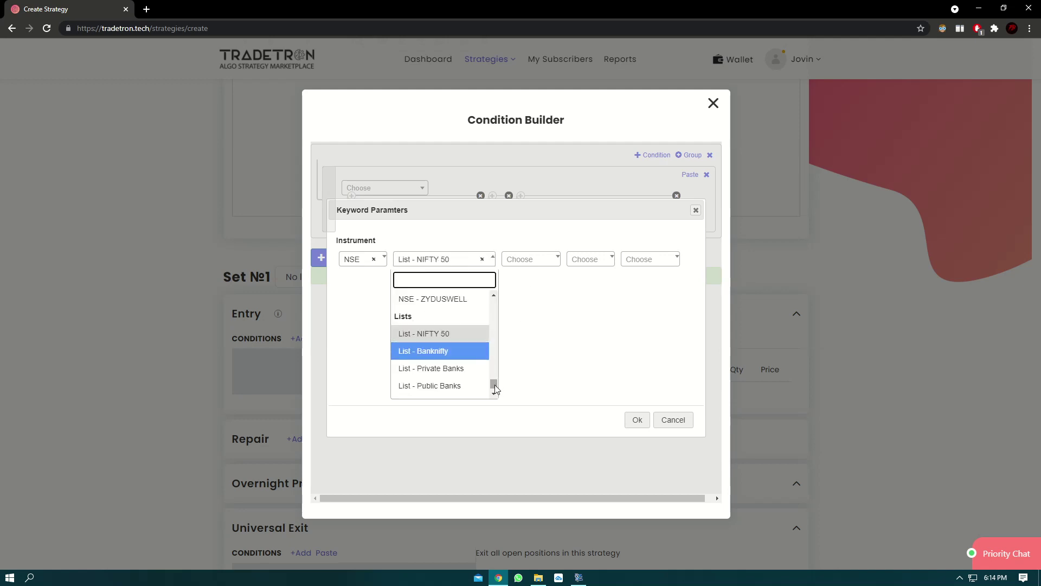
{"action": "mouse_move", "coordinate": [495, 385]}
{"action": "left_mouse_down"}
{"action": "mouse_move", "coordinate": [492, 296]}
{"action": "mouse_move", "coordinate": [496, 395]}
{"action": "left_mouse_up"}
{"action": "scroll", "coordinate": [445, 371], "scroll_direction": "up", "scroll_amount": 3}
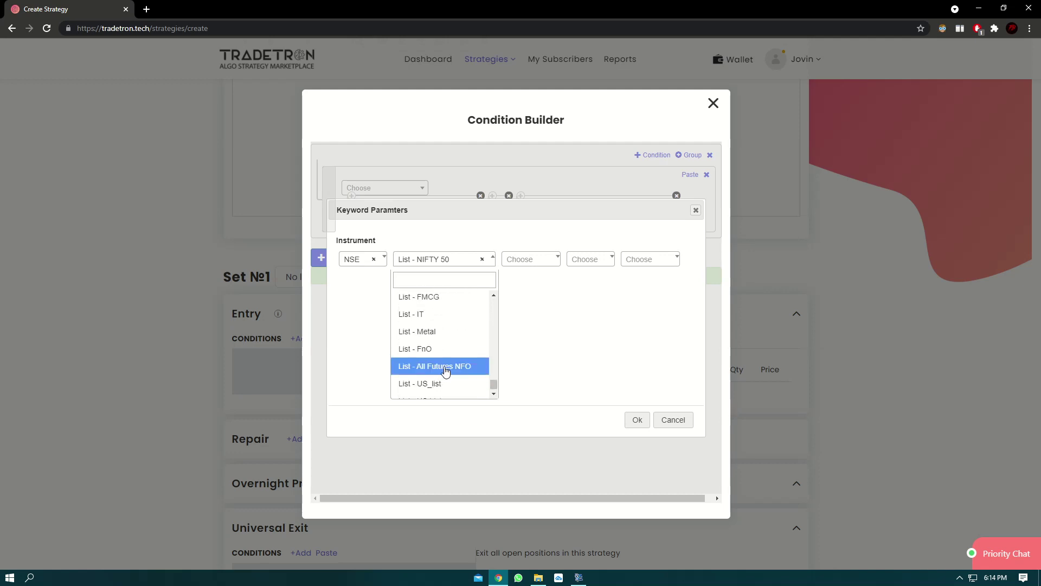
{"action": "scroll", "coordinate": [446, 371], "scroll_direction": "up", "scroll_amount": 3}
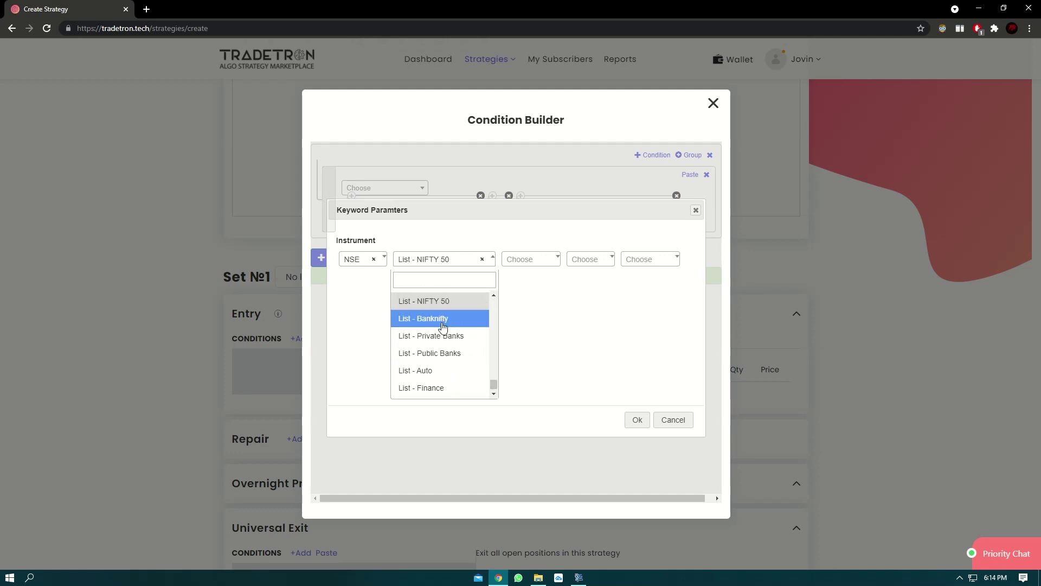
{"action": "scroll", "coordinate": [443, 325], "scroll_direction": "up", "scroll_amount": 1}
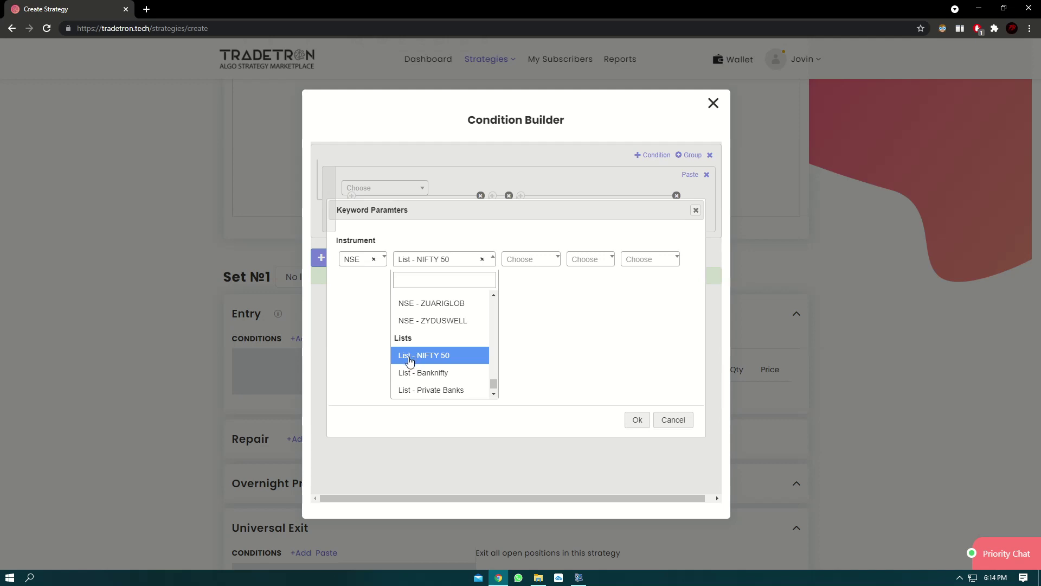
{"action": "scroll", "coordinate": [410, 361], "scroll_direction": "down", "scroll_amount": 2}
{"action": "scroll", "coordinate": [413, 363], "scroll_direction": "up", "scroll_amount": 2}
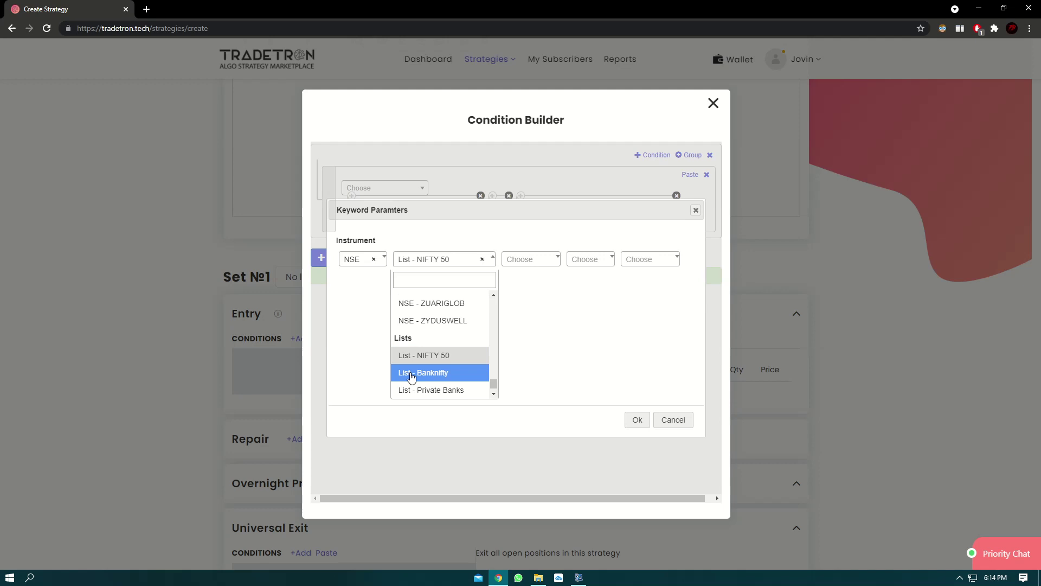
{"action": "left_click", "coordinate": [415, 361]}
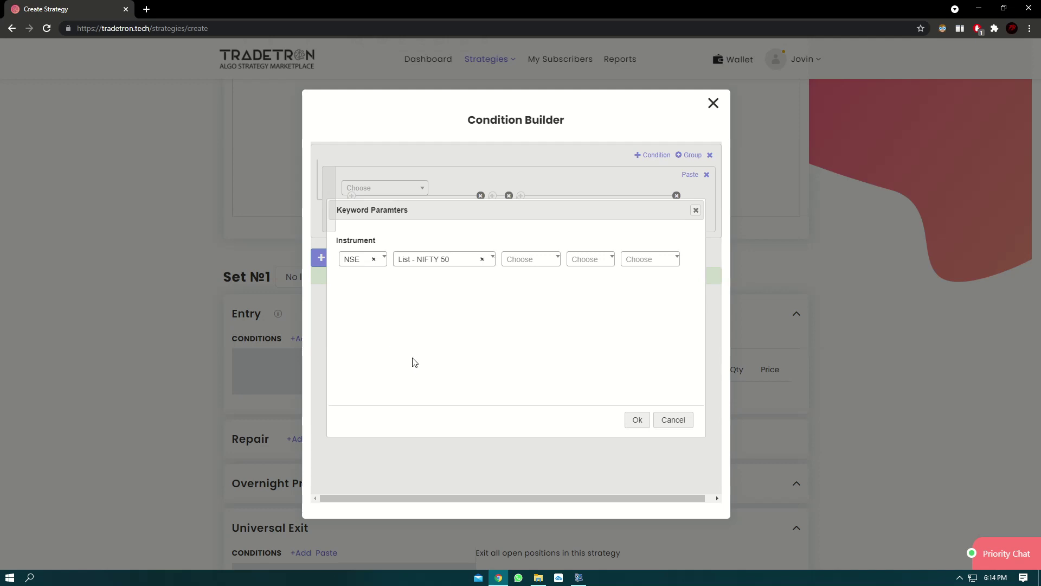
{"action": "left_click", "coordinate": [637, 420]}
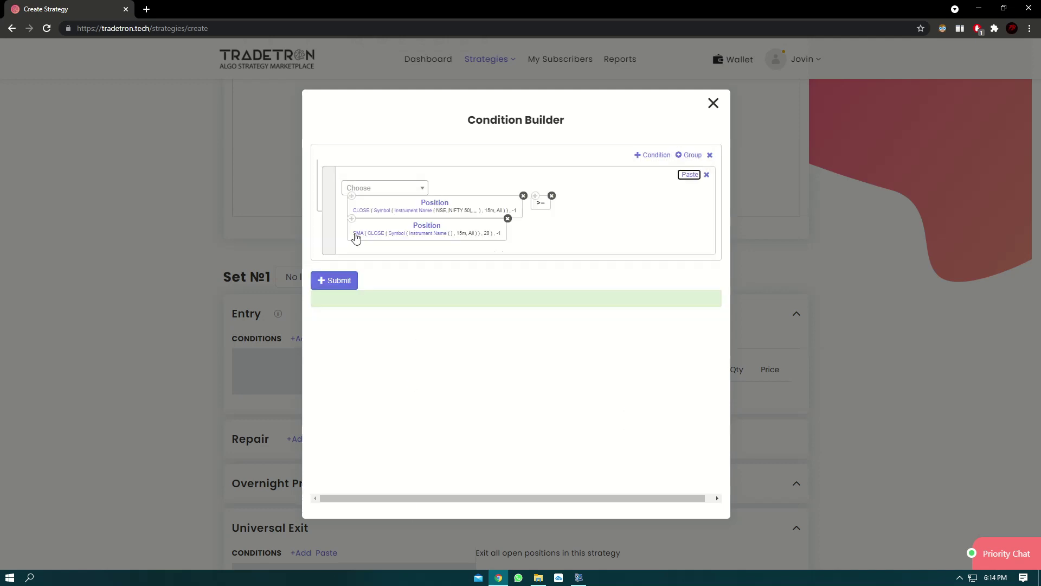
Step: Set the SMA block's instrument to NSE, List - NIFTY 50
{"action": "left_click", "coordinate": [421, 237]}
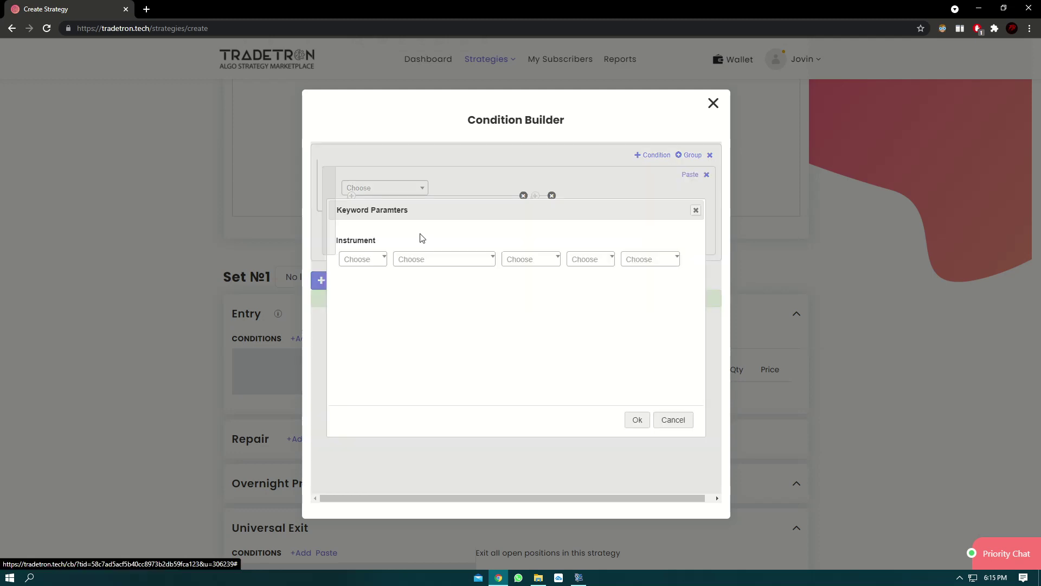
{"action": "left_click", "coordinate": [361, 261]}
{"action": "type", "text": "nse"}
{"action": "left_click", "coordinate": [348, 315]}
{"action": "left_click", "coordinate": [434, 263]}
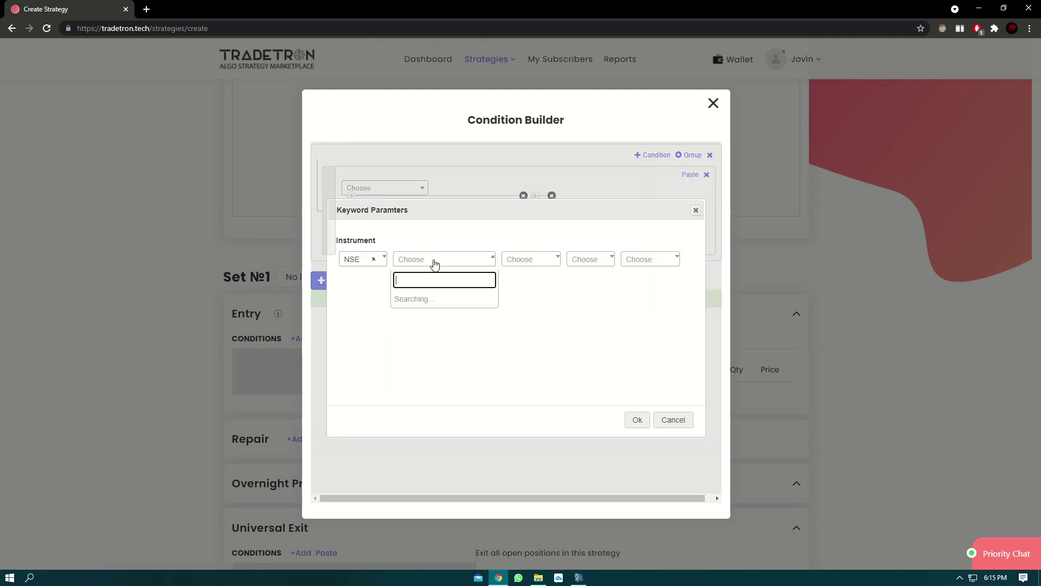
{"action": "type", "text": "list"}
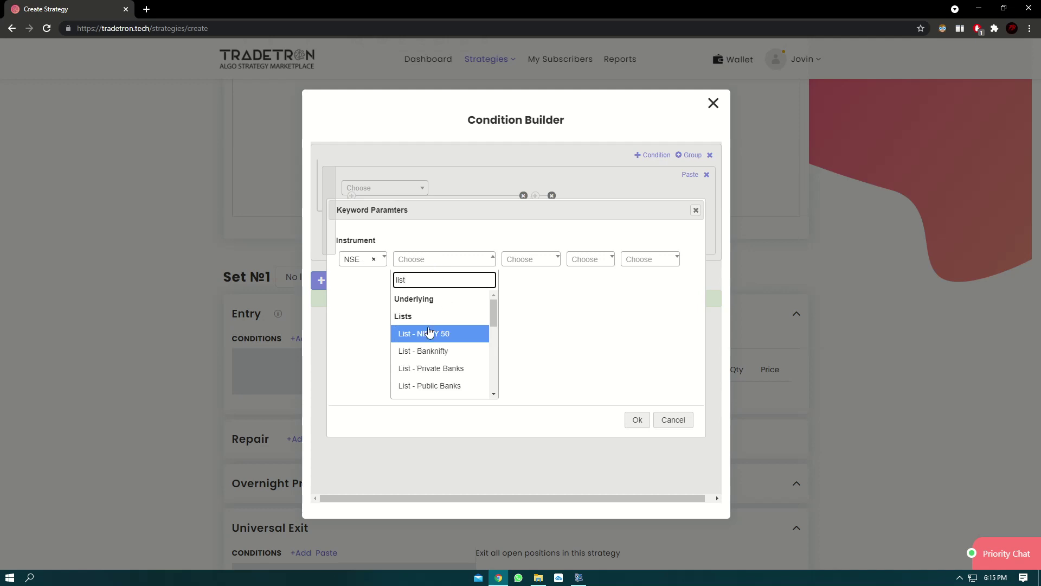
{"action": "left_click", "coordinate": [437, 335]}
{"action": "left_click", "coordinate": [636, 420]}
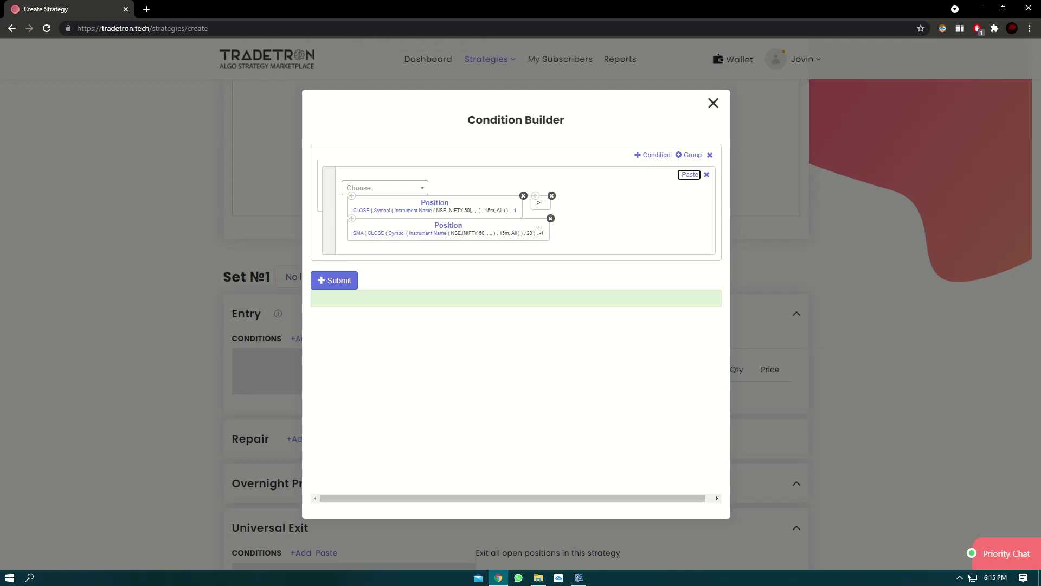
Step: Replace the SMA block's Period value 20 with 10
{"action": "left_click", "coordinate": [361, 234]}
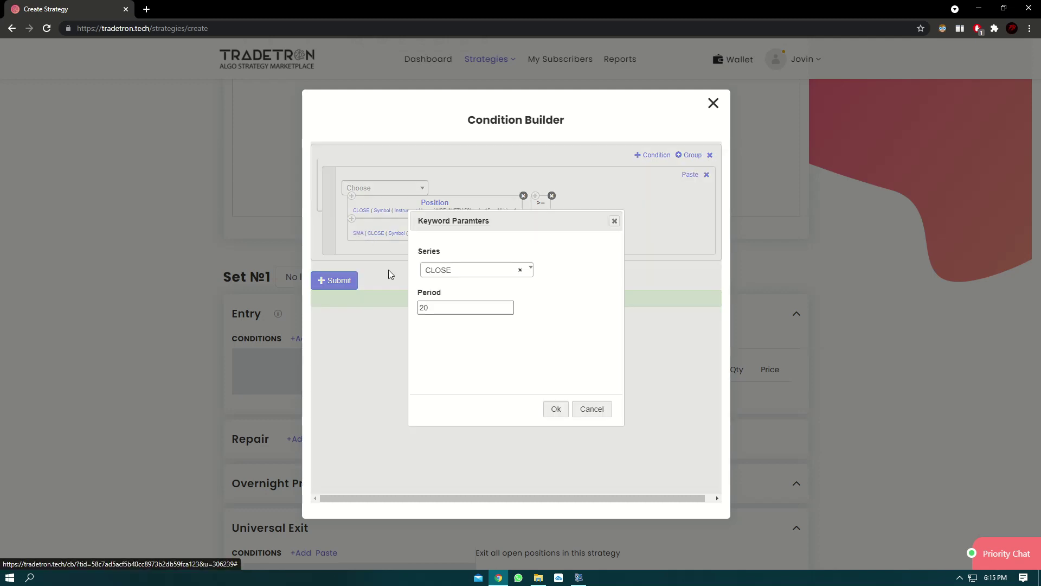
{"action": "double_click", "coordinate": [446, 308]}
{"action": "key", "text": "BackSpace"}
{"action": "type", "text": "10"}
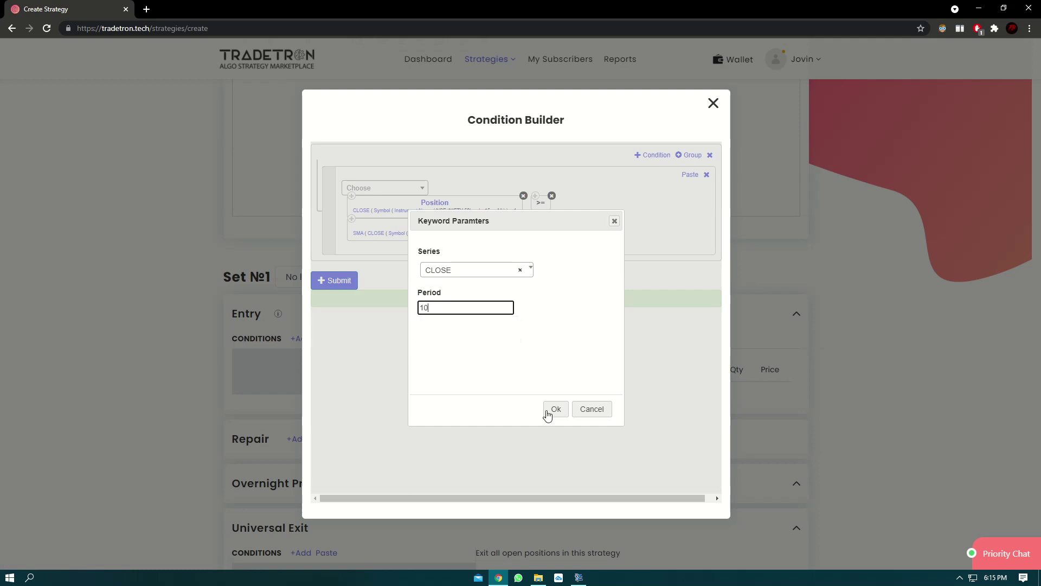
{"action": "left_click", "coordinate": [552, 410]}
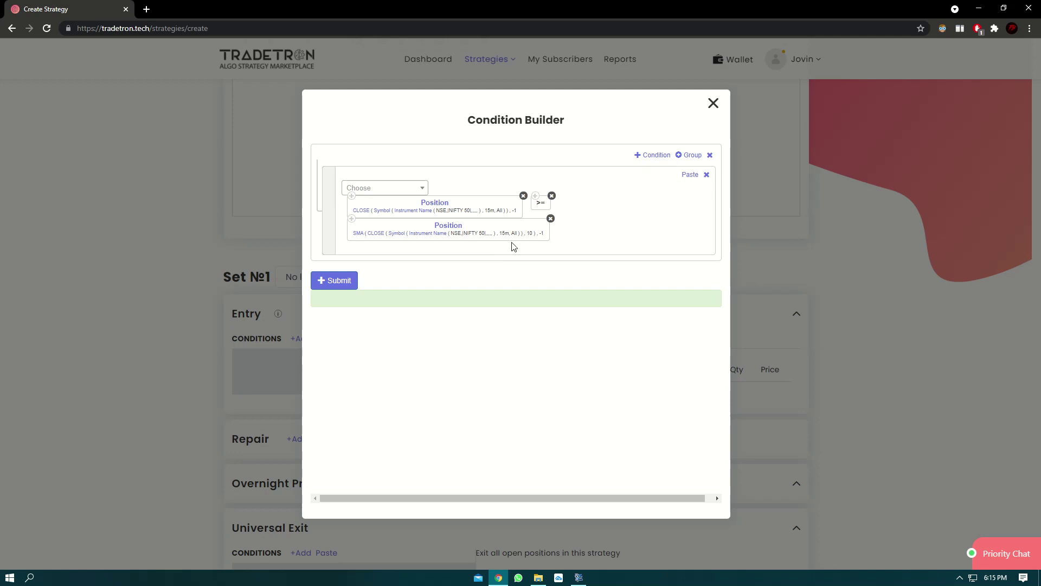
Step: Add an AND row holding copies of the CLOSE and SMA blocks joined by <=
{"action": "left_click", "coordinate": [656, 156]}
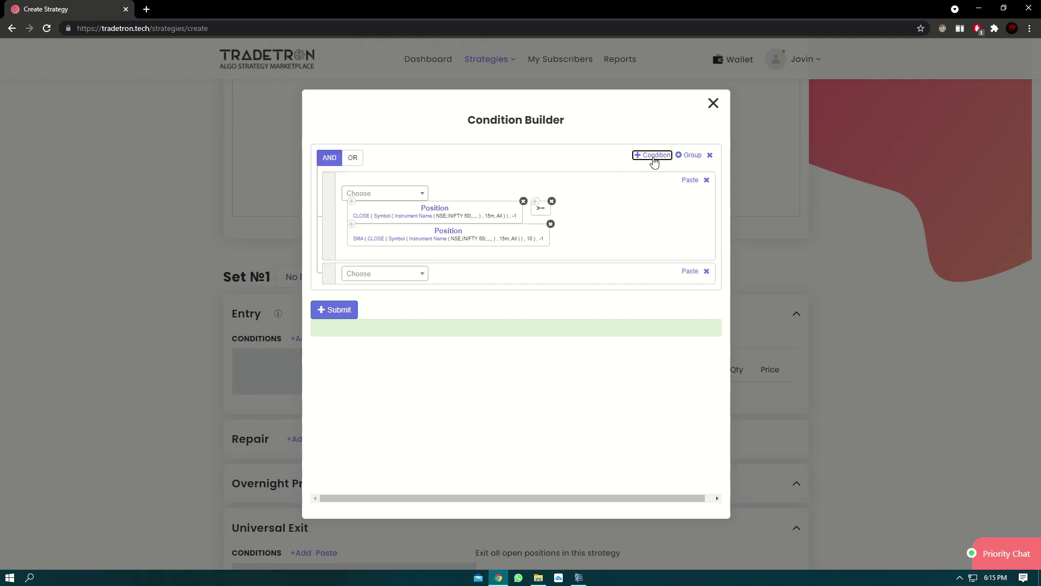
{"action": "left_click", "coordinate": [352, 202]}
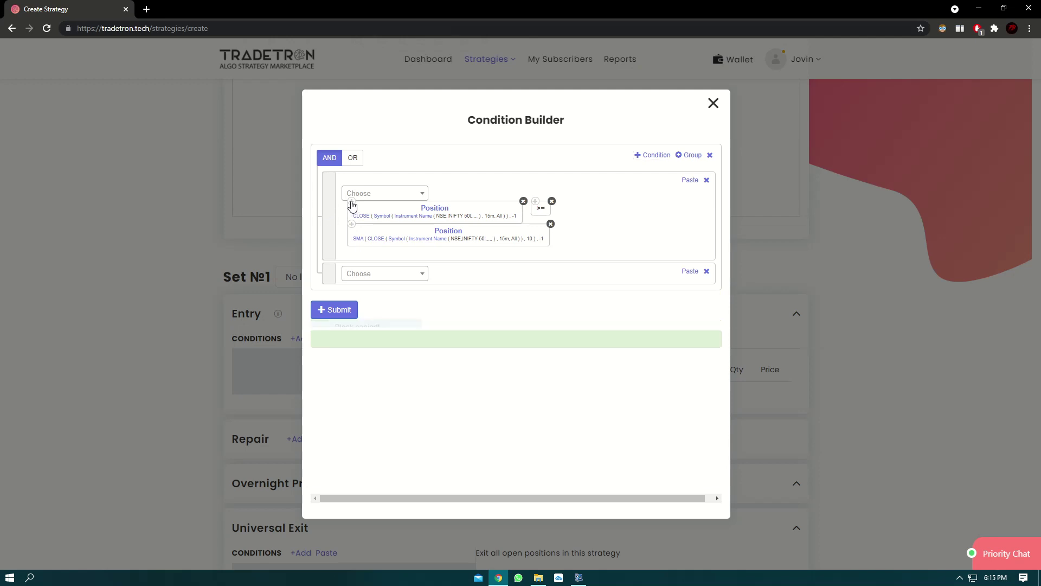
{"action": "left_click", "coordinate": [690, 271]}
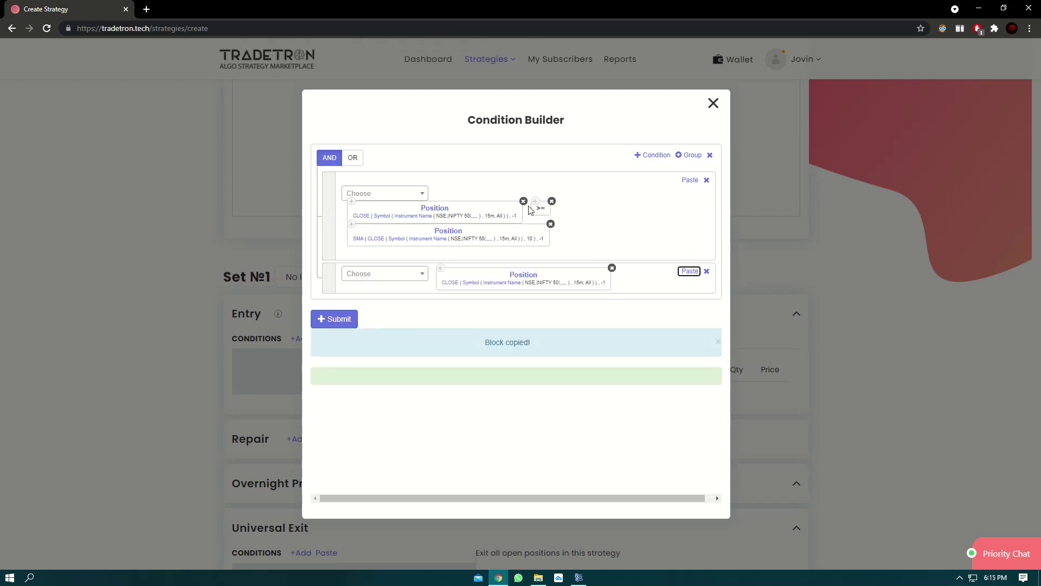
{"action": "left_click", "coordinate": [415, 273]}
{"action": "type", "text": "<"}
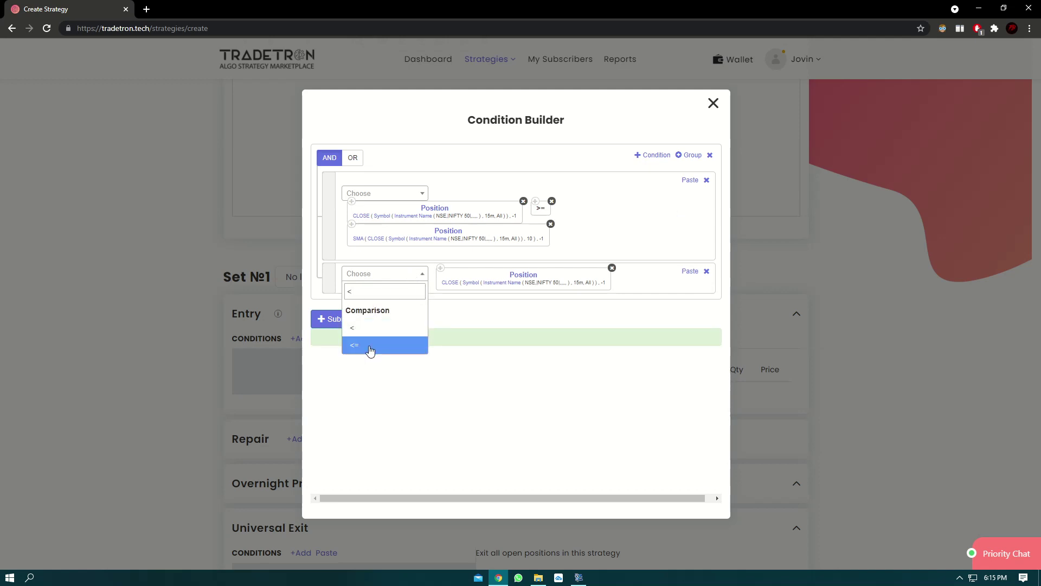
{"action": "left_click", "coordinate": [367, 345]}
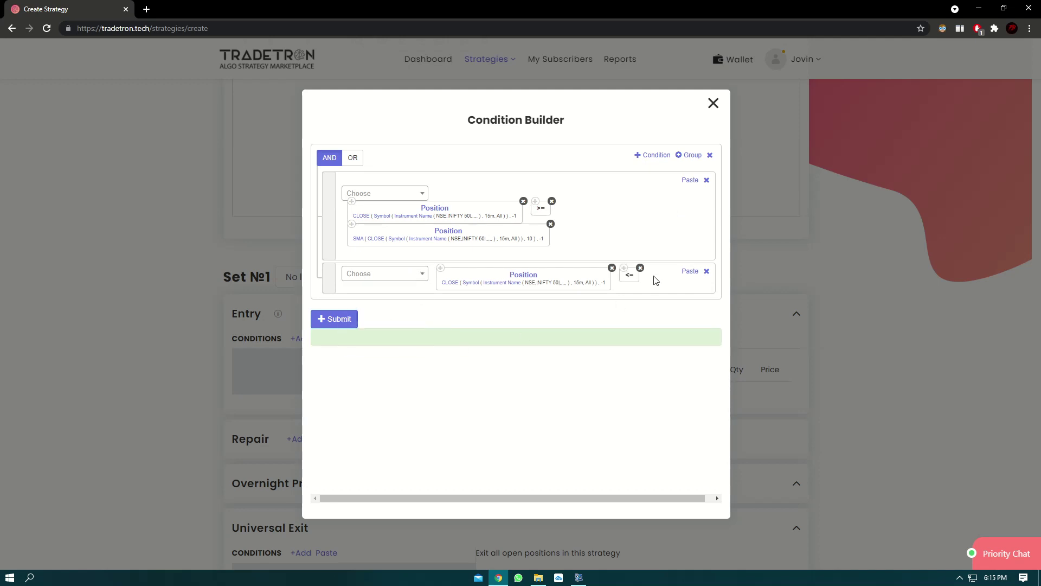
{"action": "left_click", "coordinate": [352, 224]}
{"action": "left_click", "coordinate": [689, 271]}
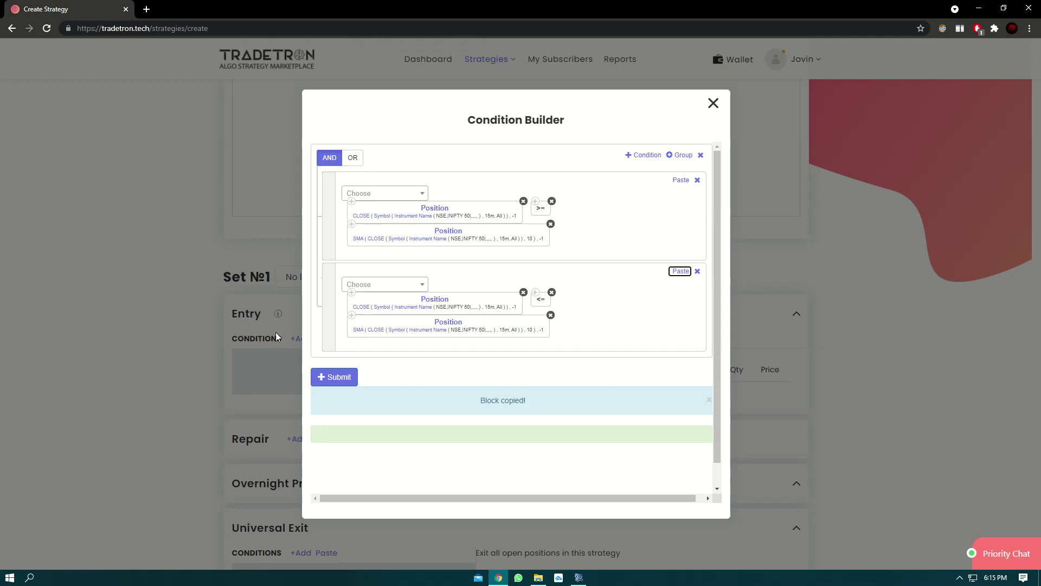
Step: Set the Position of both second-row blocks to -2
{"action": "left_click", "coordinate": [435, 303]}
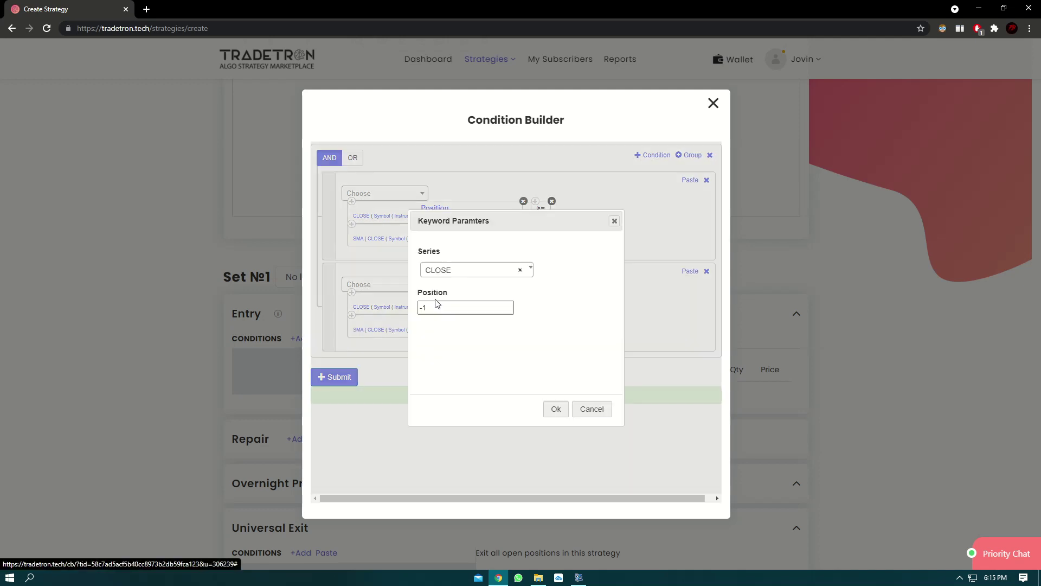
{"action": "left_click", "coordinate": [437, 307]}
{"action": "key", "text": "BackSpace"}
{"action": "type", "text": "1"}
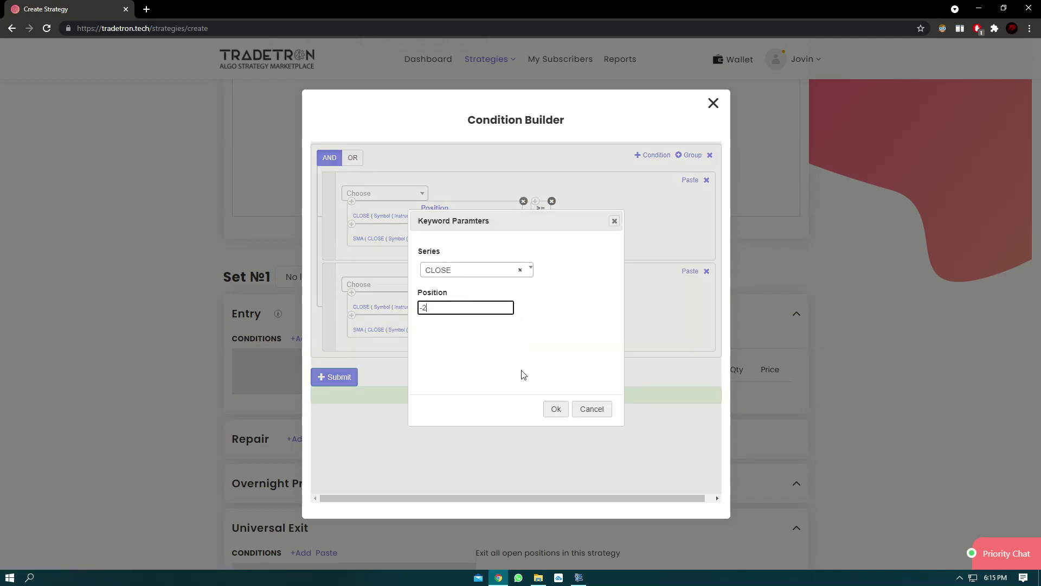
{"action": "left_click", "coordinate": [550, 407]}
{"action": "left_click", "coordinate": [450, 321]}
{"action": "key", "text": "BackSpace"}
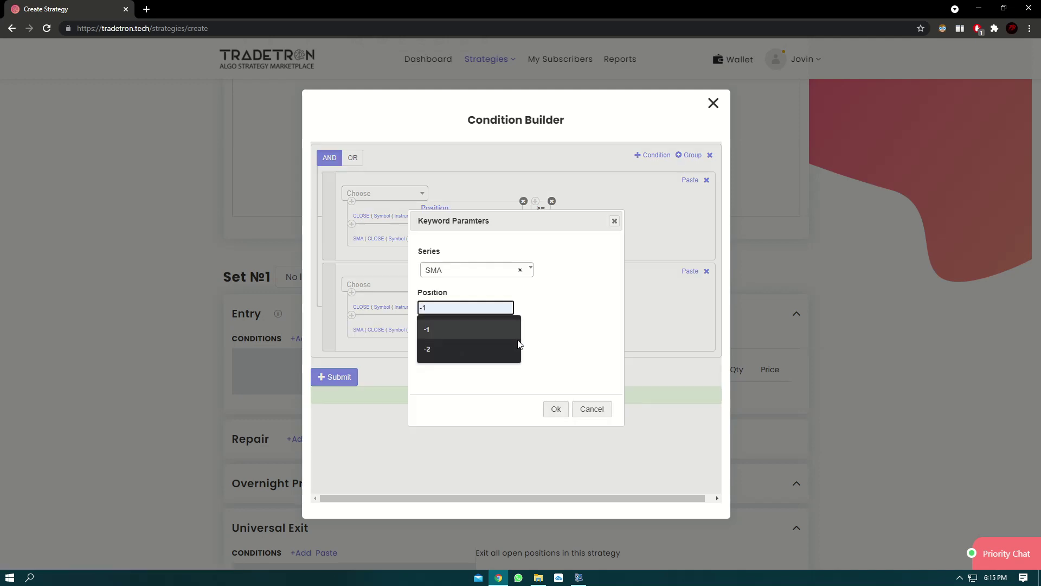
{"action": "type", "text": "2"}
{"action": "left_click", "coordinate": [556, 409]}
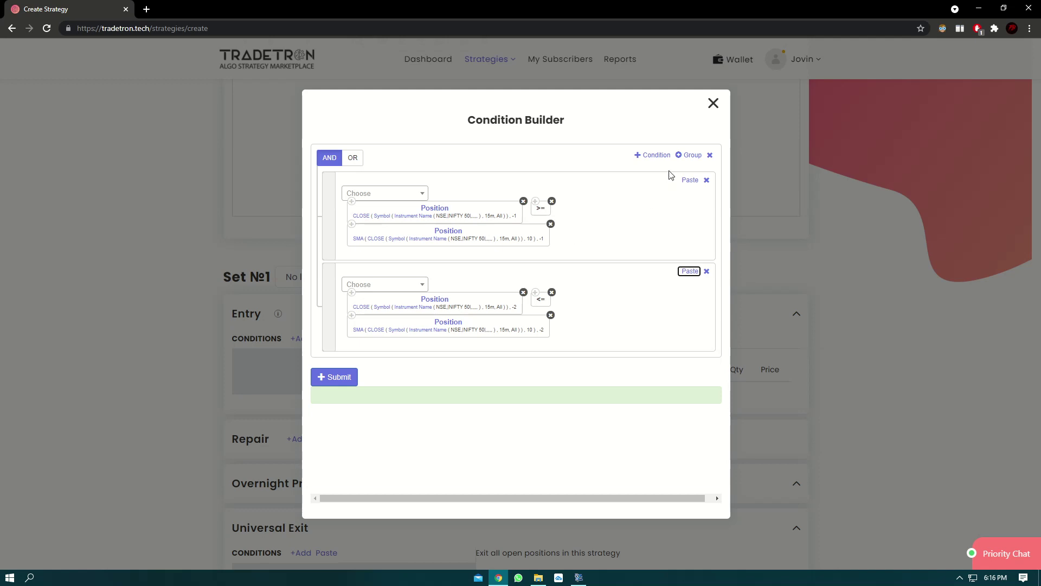
Step: Add a third condition row starting with Time on the NSE exchange
{"action": "left_click", "coordinate": [653, 156]}
{"action": "left_click", "coordinate": [383, 365]}
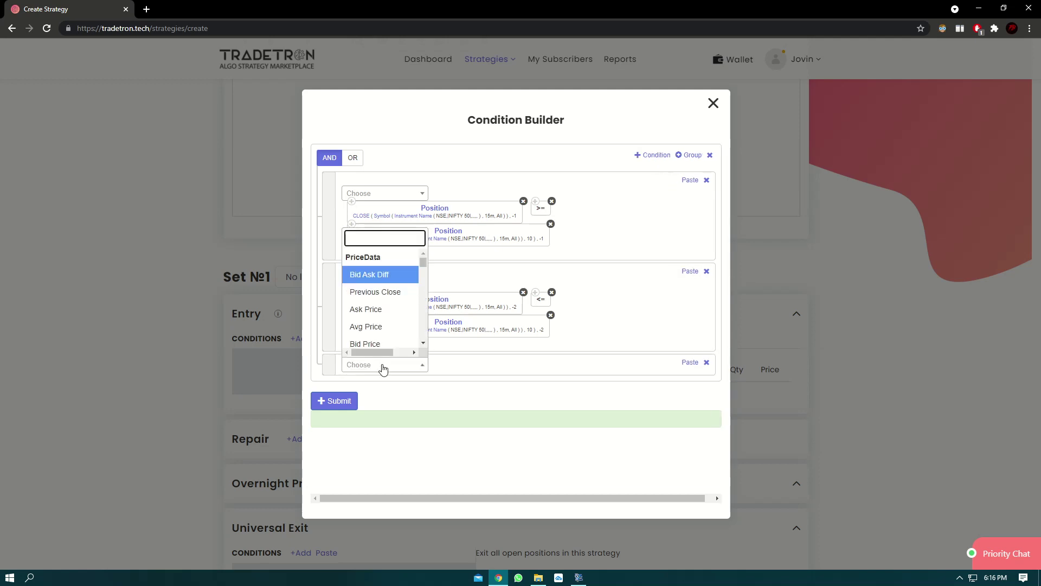
{"action": "type", "text": "time"}
{"action": "key", "text": "Down"}
{"action": "key", "text": "Return"}
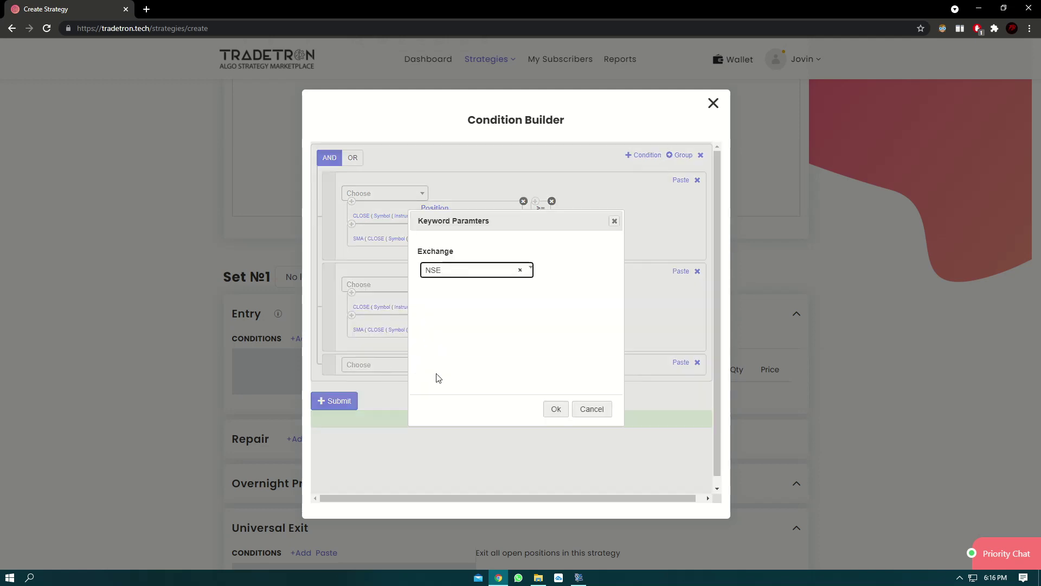
{"action": "left_click", "coordinate": [550, 407]}
Step: Compare Time with >= against a Number of 930
{"action": "type", "text": ">="}
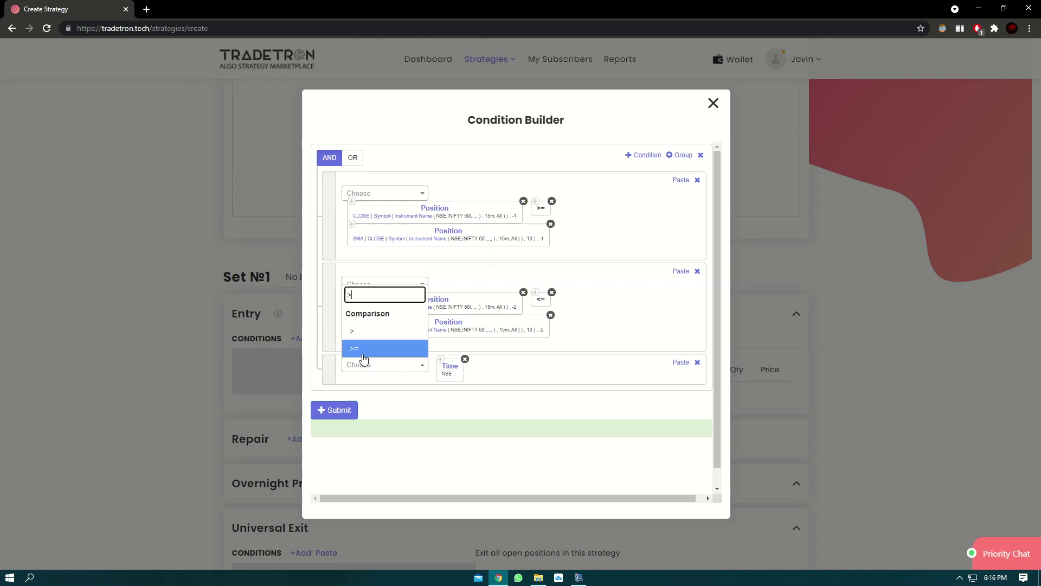
{"action": "key", "text": "Return"}
{"action": "type", "text": "num"}
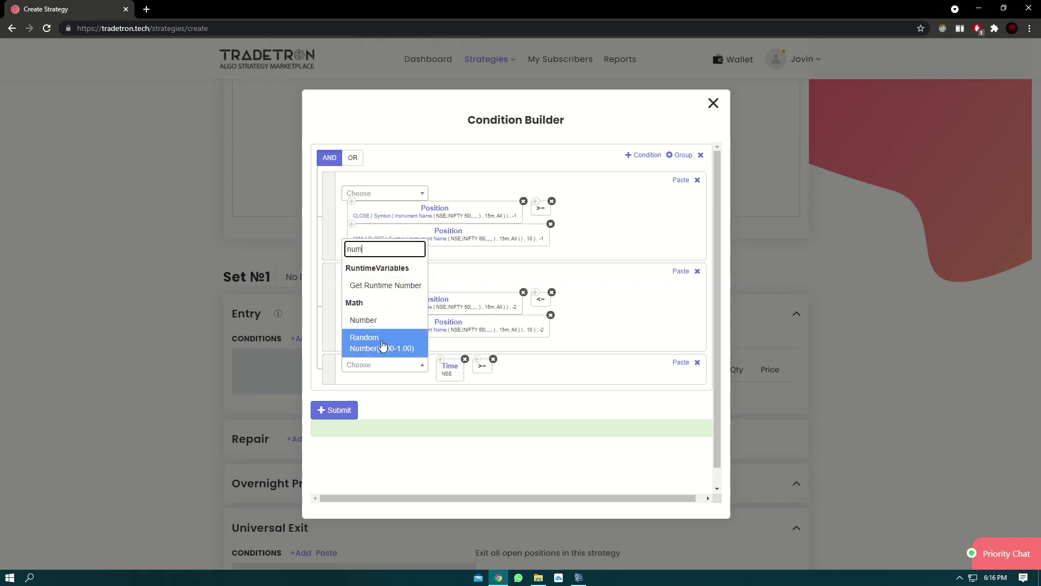
{"action": "left_click", "coordinate": [380, 339]}
{"action": "type", "text": "930"}
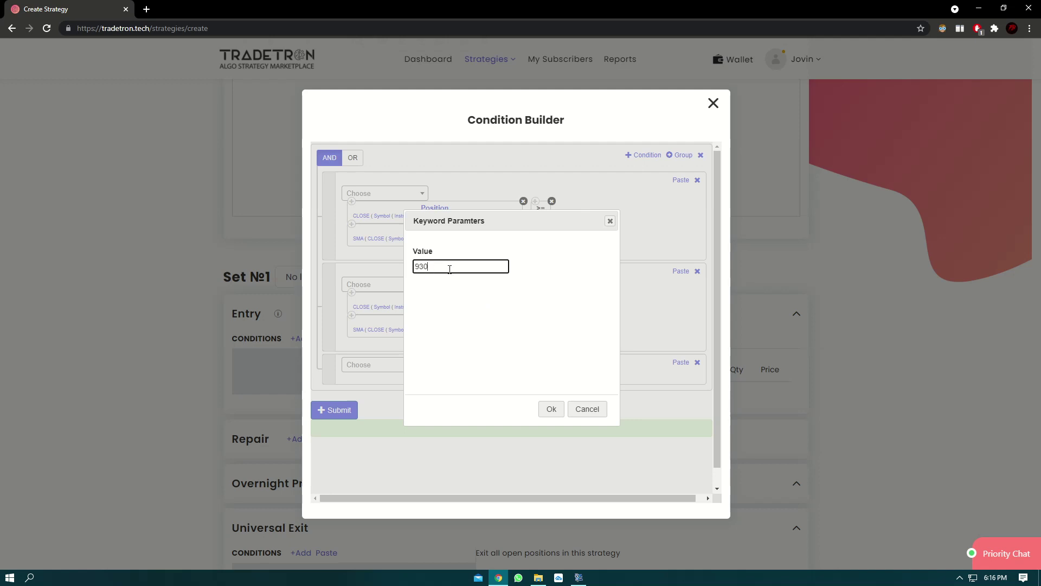
{"action": "left_click", "coordinate": [550, 409]}
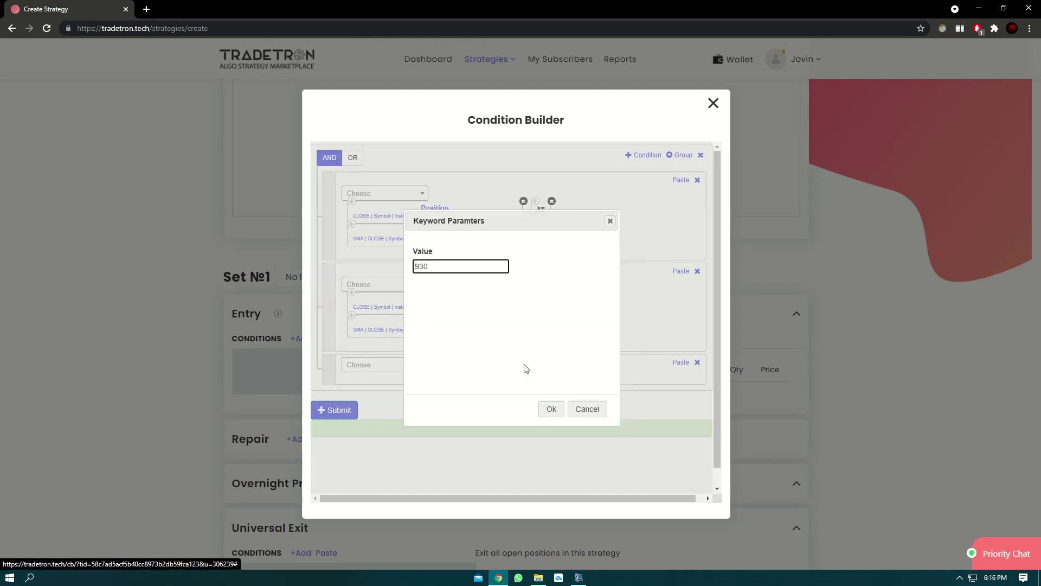
Step: Change the Number value to 1300, then set it back to 930
{"action": "left_click", "coordinate": [522, 364]}
{"action": "left_click", "coordinate": [445, 270]}
{"action": "left_click", "coordinate": [458, 309]}
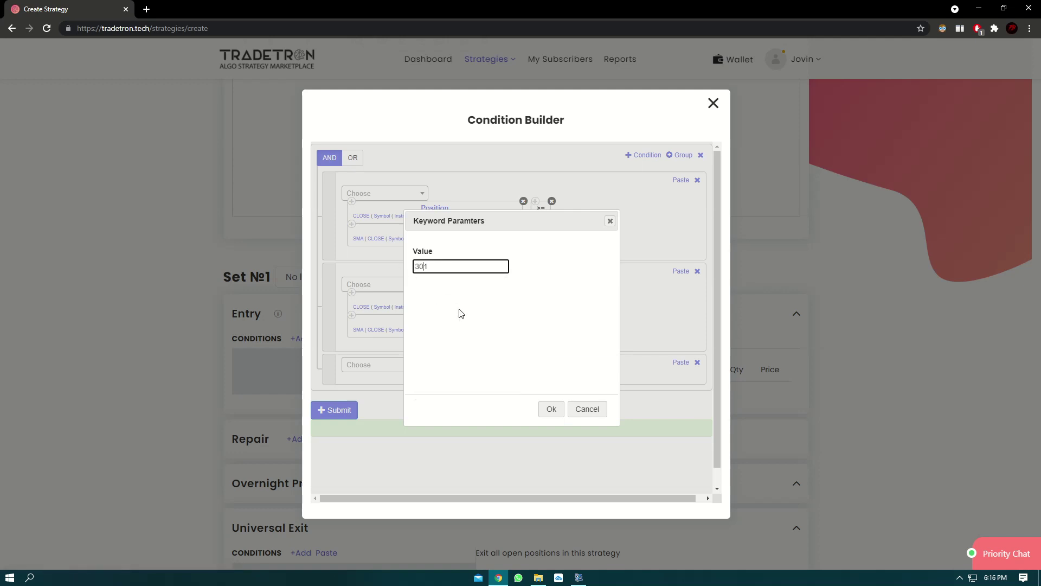
{"action": "double_click", "coordinate": [418, 268]}
{"action": "type", "text": "1300"}
{"action": "left_click", "coordinate": [551, 411]}
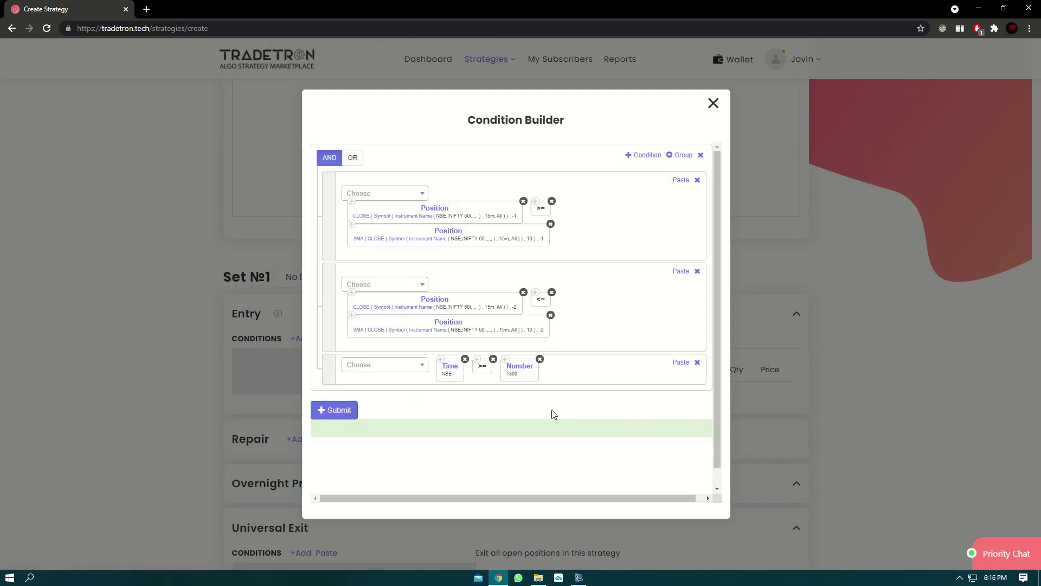
{"action": "left_click", "coordinate": [520, 368]}
{"action": "double_click", "coordinate": [427, 266]}
{"action": "key", "text": "BackSpace"}
{"action": "type", "text": "930"}
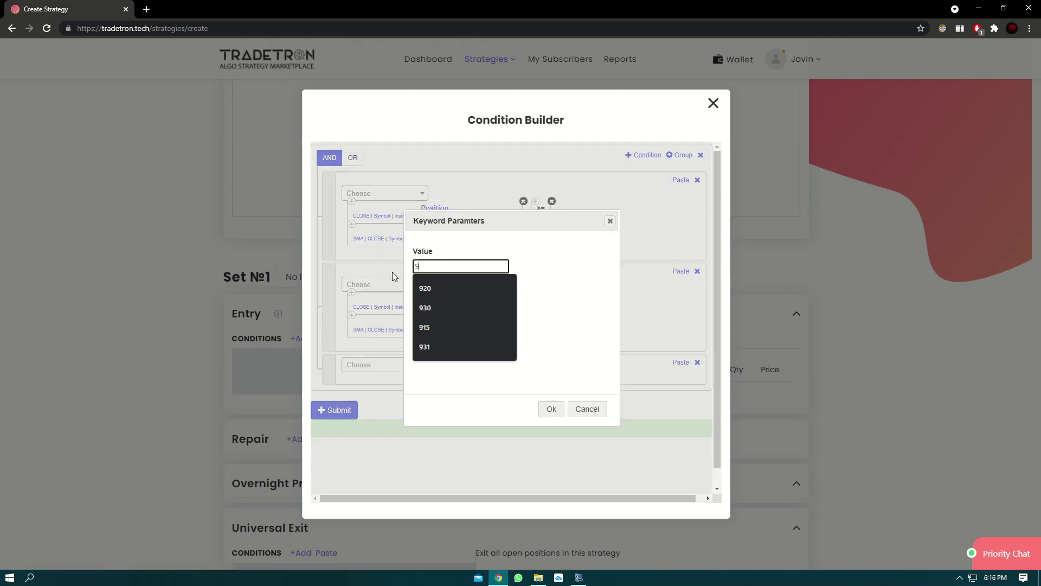
{"action": "left_click", "coordinate": [549, 410]}
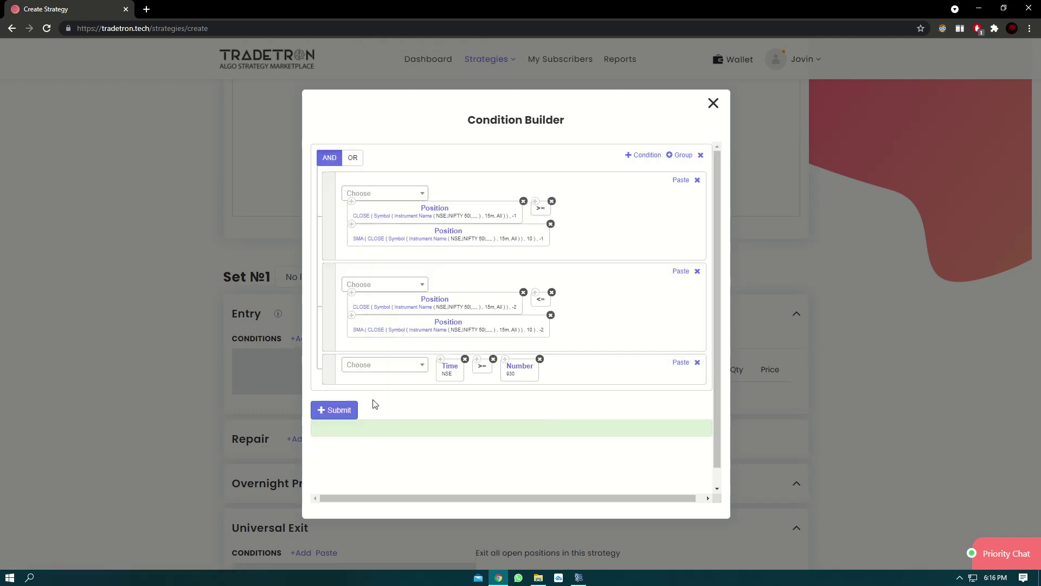
Step: Submit the three conditions and close Condition Builder to review Set 1's Entry formula
{"action": "left_click", "coordinate": [350, 410]}
{"action": "scroll", "coordinate": [674, 155], "scroll_direction": "down", "scroll_amount": 2}
{"action": "scroll", "coordinate": [481, 418], "scroll_direction": "up", "scroll_amount": 2}
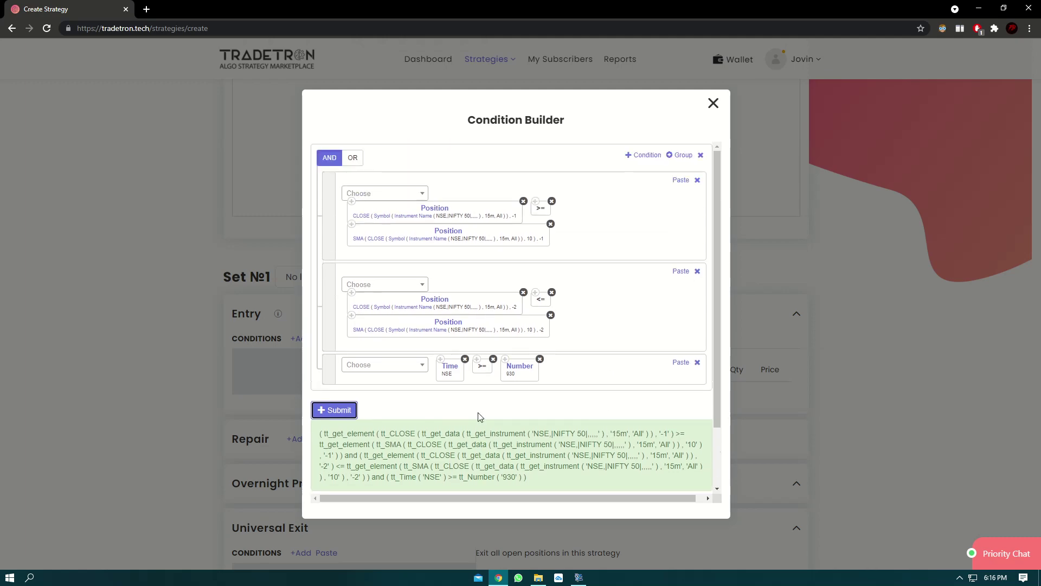
{"action": "left_click", "coordinate": [713, 103]}
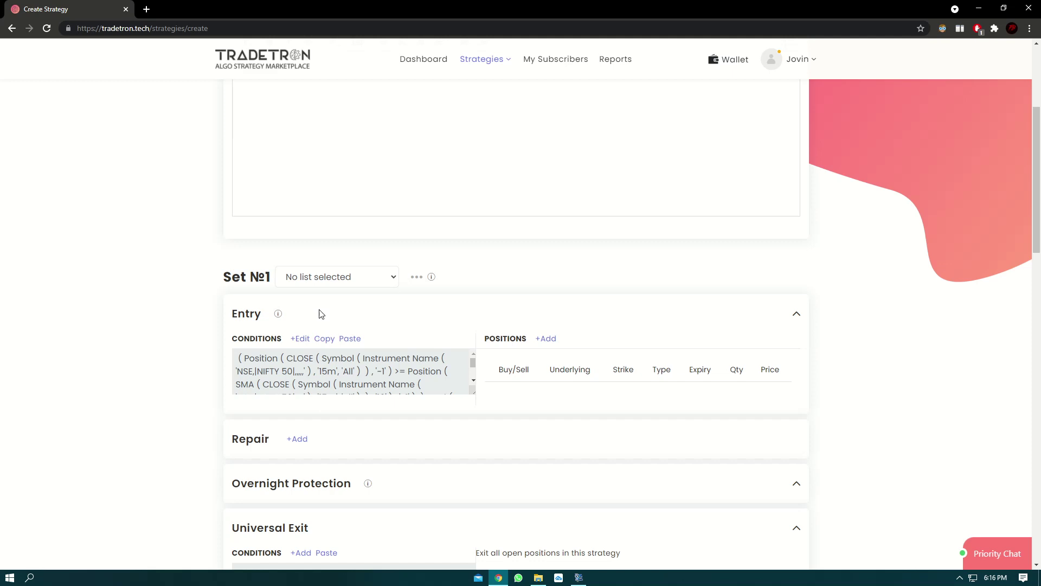
{"action": "left_click_drag", "start_coordinate": [270, 313], "coordinate": [232, 313]}
{"action": "left_click", "coordinate": [275, 301]}
{"action": "scroll", "coordinate": [380, 312], "scroll_direction": "down", "scroll_amount": 2}
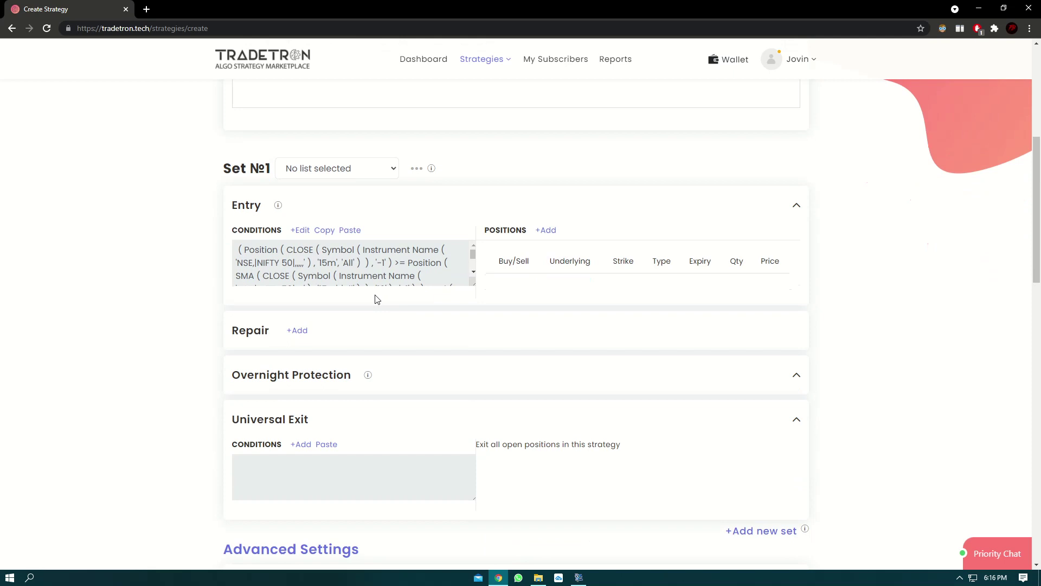
{"action": "scroll", "coordinate": [377, 299], "scroll_direction": "up", "scroll_amount": 1}
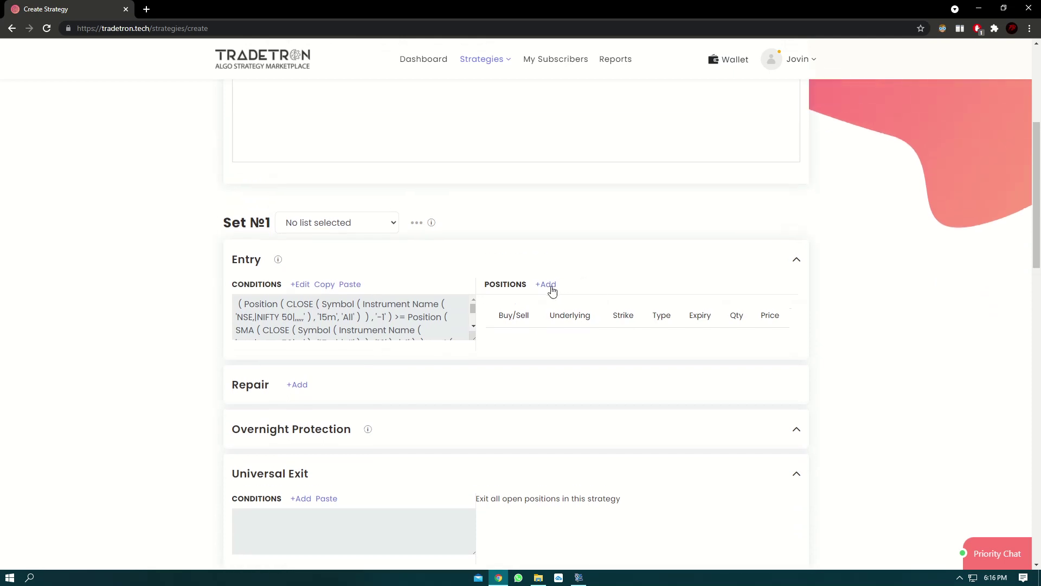